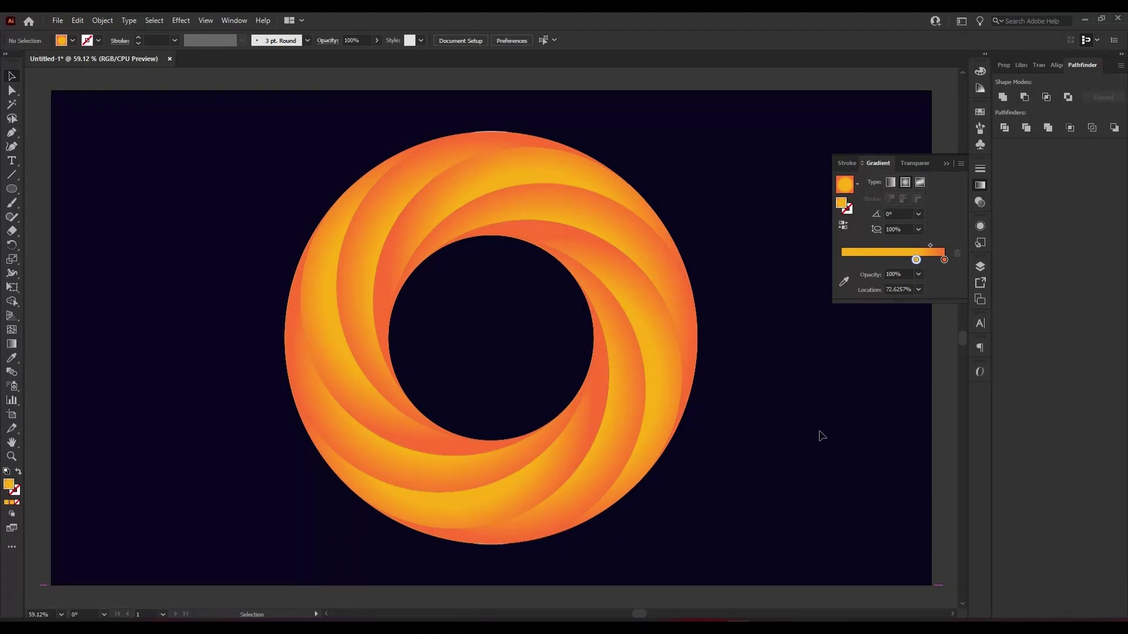
# Step: Close the Gradient panel and switch to the Rectangle Tool on a blank artboard
pyautogui.click(944, 164)
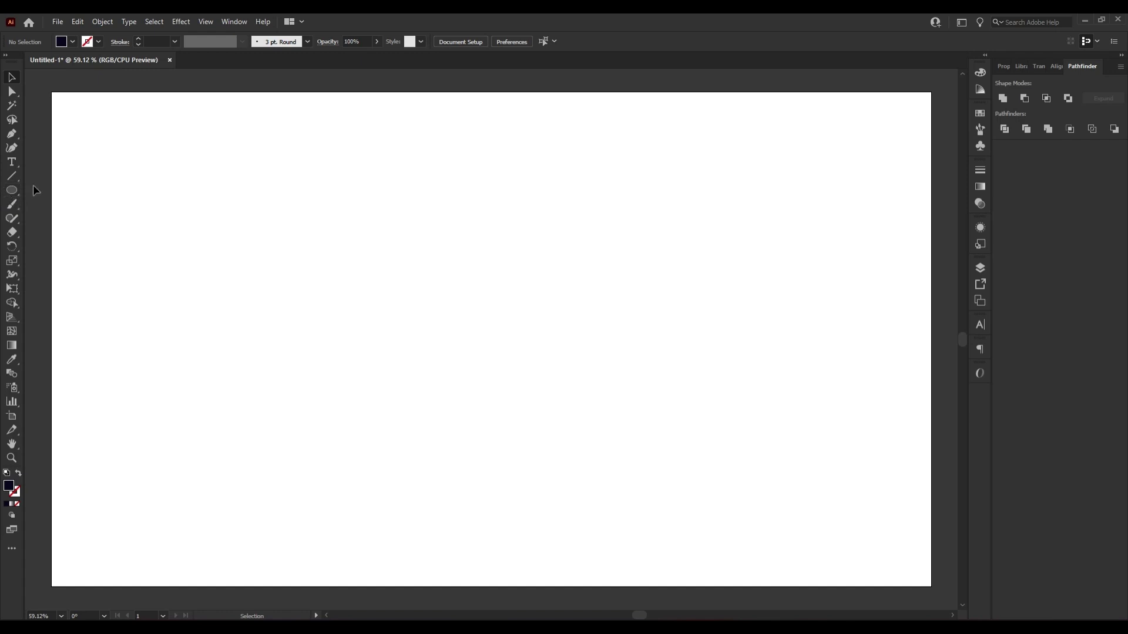
pyautogui.click(12, 190)
# Step: Draw a dark navy rectangle covering the full 1920x1080 artboard and lock it as background
pyautogui.moveTo(52, 92)
pyautogui.mouseDown()
pyautogui.moveTo(672, 312)
pyautogui.moveTo(929, 578)
pyautogui.mouseUp()
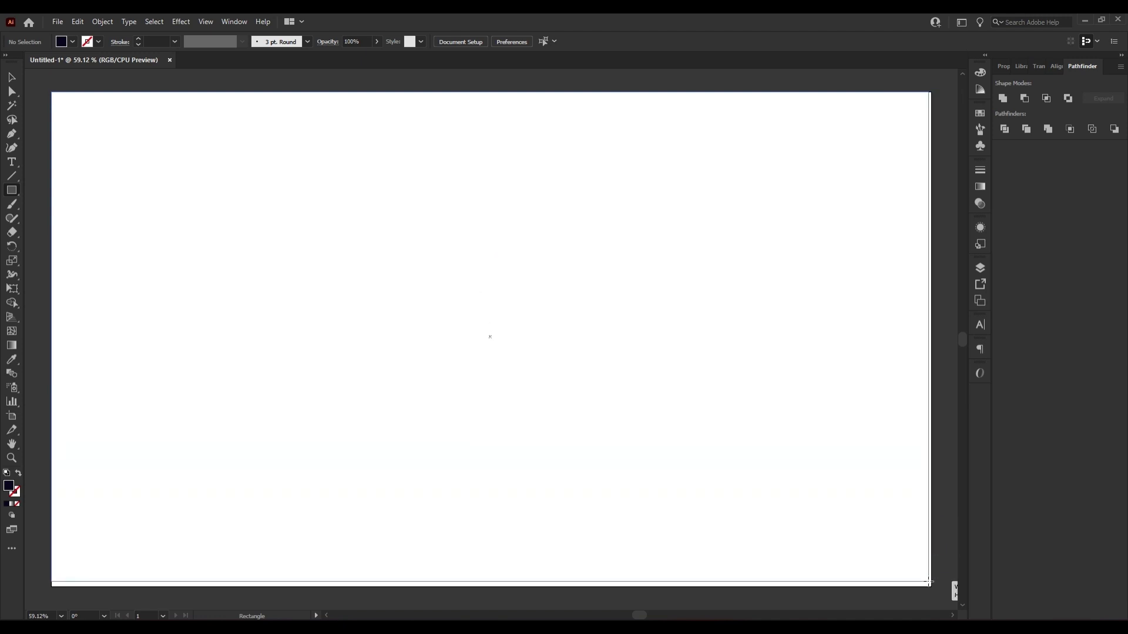
pyautogui.moveTo(929, 577); pyautogui.dragTo(931, 587)
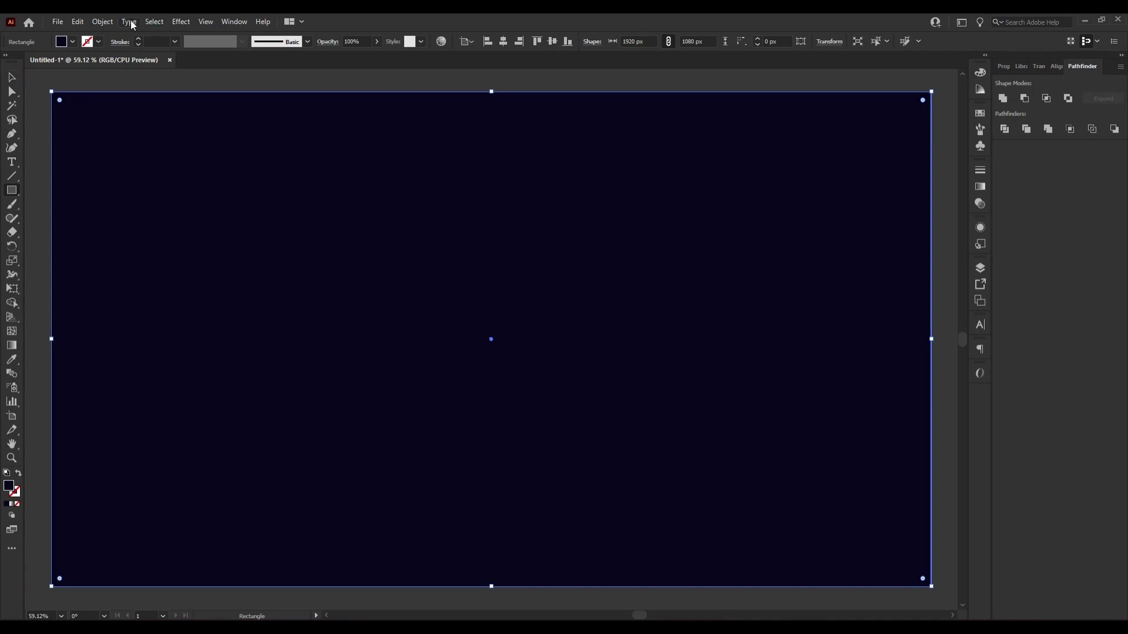
pyautogui.click(105, 22)
pyautogui.moveTo(158, 104)
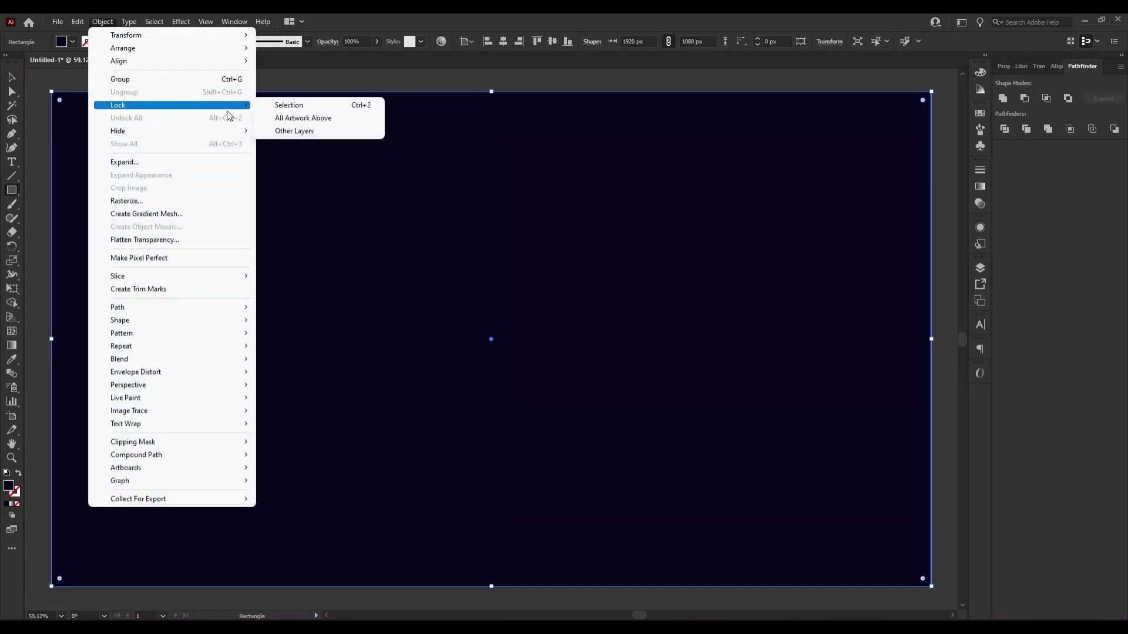
pyautogui.click(281, 105)
pyautogui.click(10, 78)
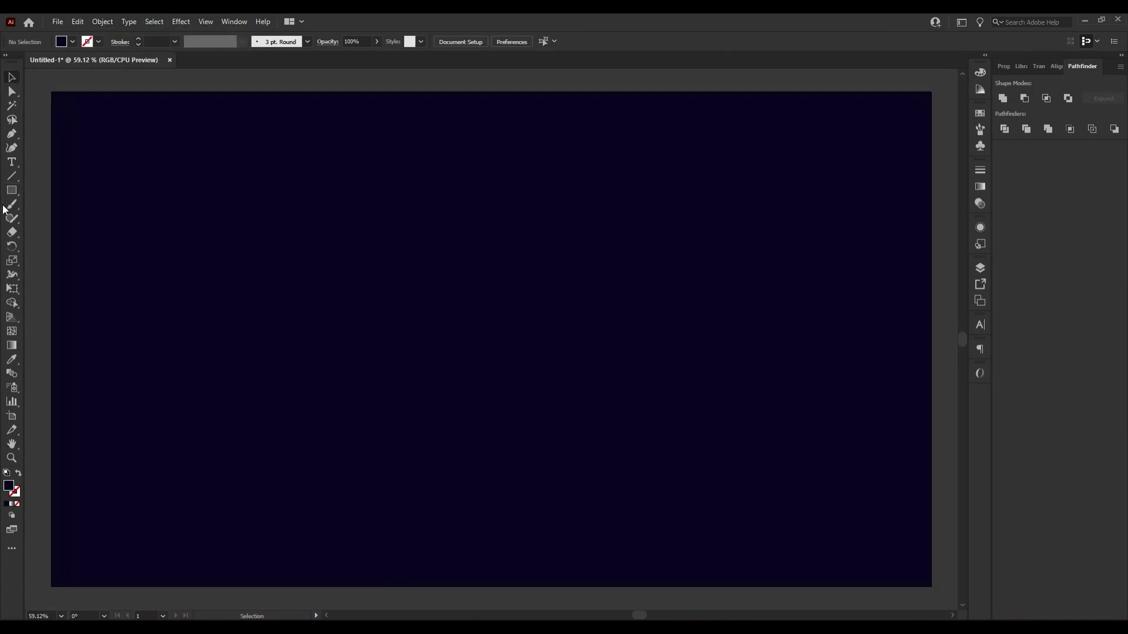
# Step: Set the fill to None and the stroke colour to white
pyautogui.click(72, 41)
pyautogui.click(8, 61)
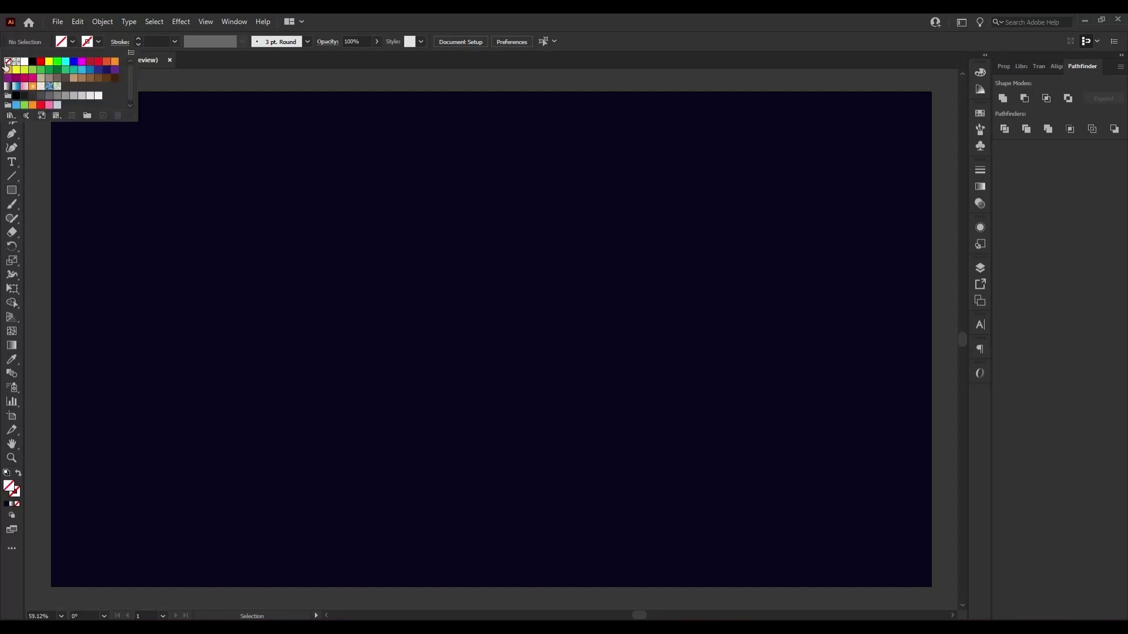
pyautogui.click(99, 42)
pyautogui.click(24, 61)
pyautogui.click(34, 176)
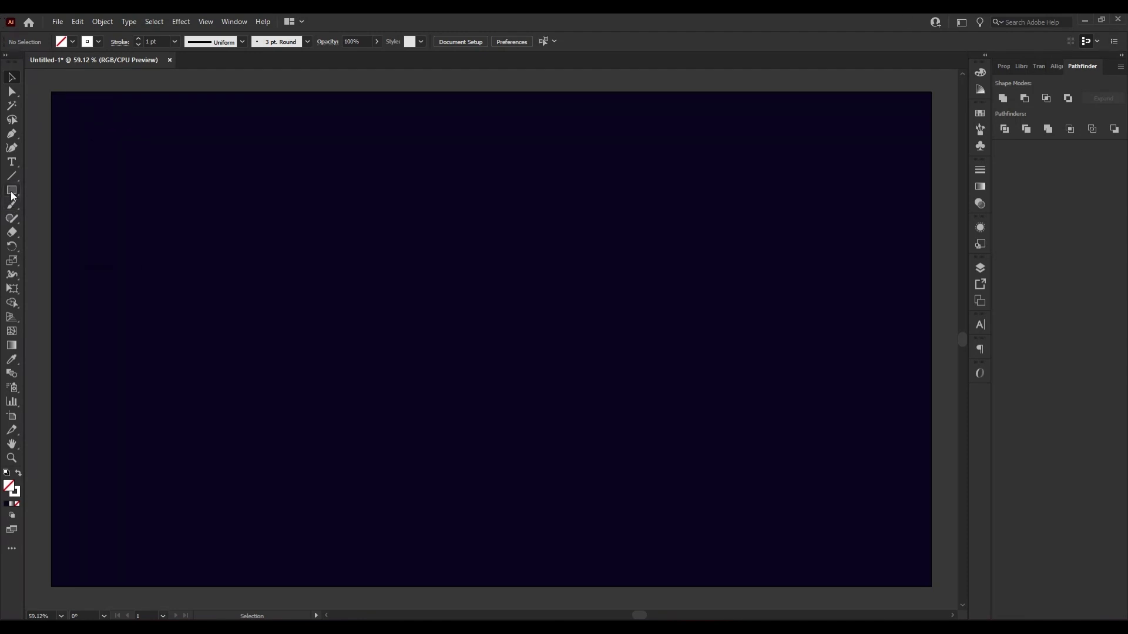
# Step: Create a 900 x 900 px circle with the Ellipse Tool
pyautogui.moveTo(12, 190); pyautogui.dragTo(74, 221)
pyautogui.moveTo(488, 339); pyautogui.dragTo(488, 339)
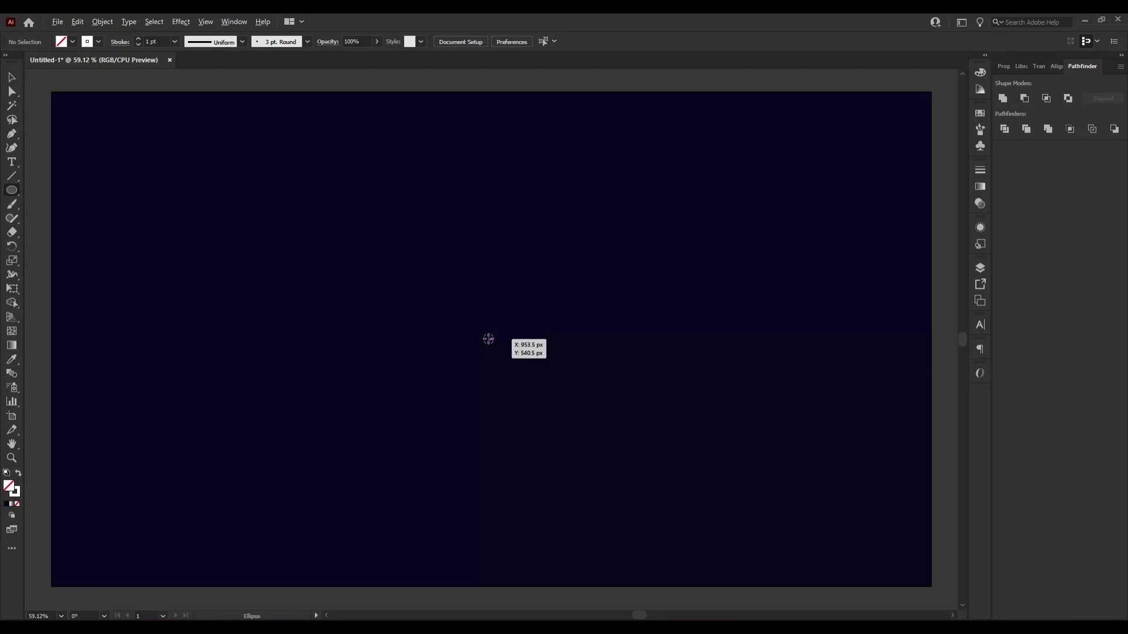
pyautogui.press('super+space')
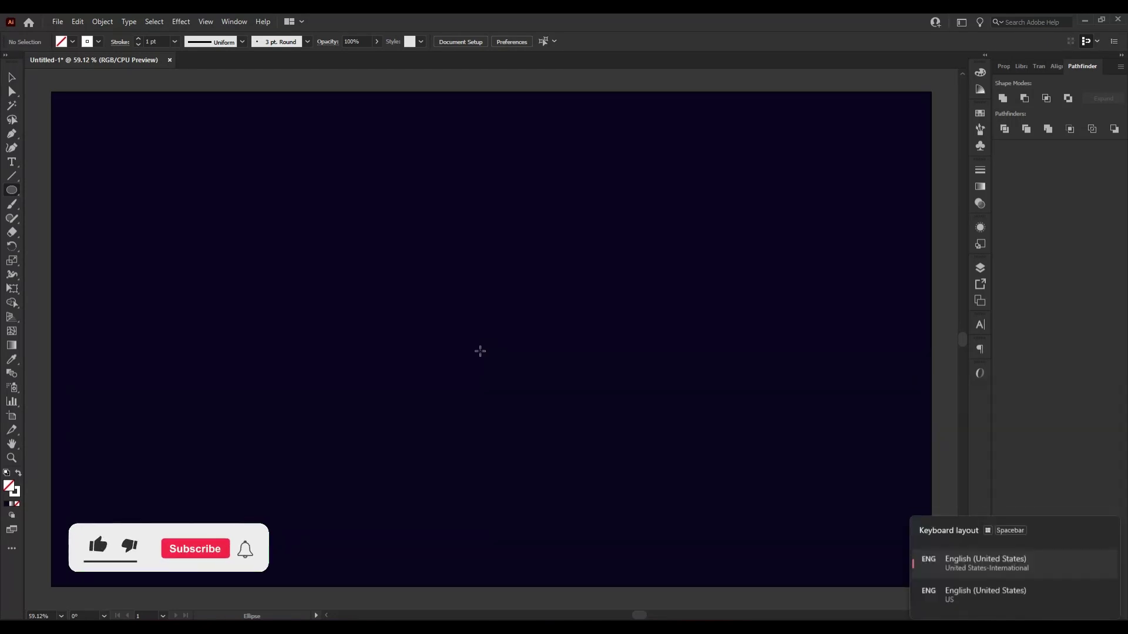
pyautogui.click(480, 351)
pyautogui.press('BackSpace')
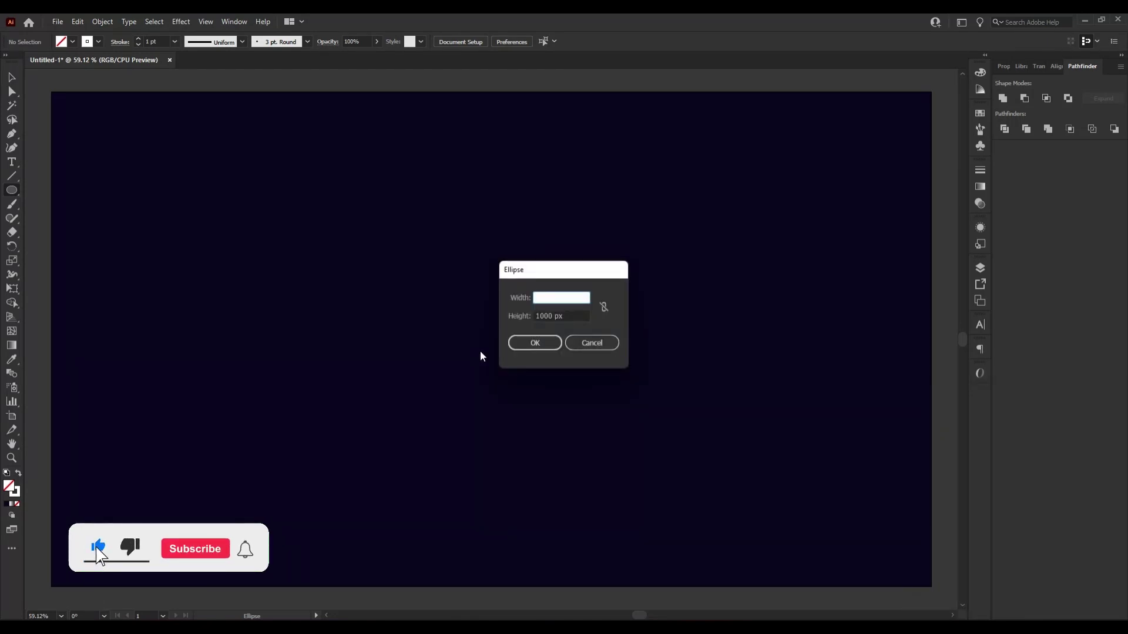
pyautogui.write('900')
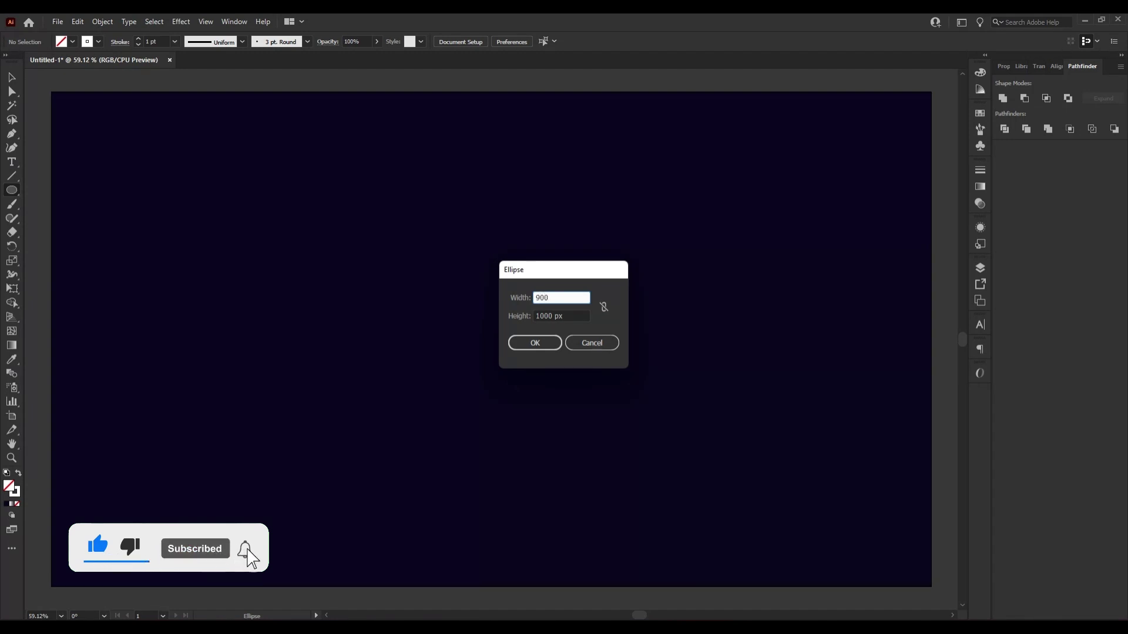
pyautogui.press('Tab')
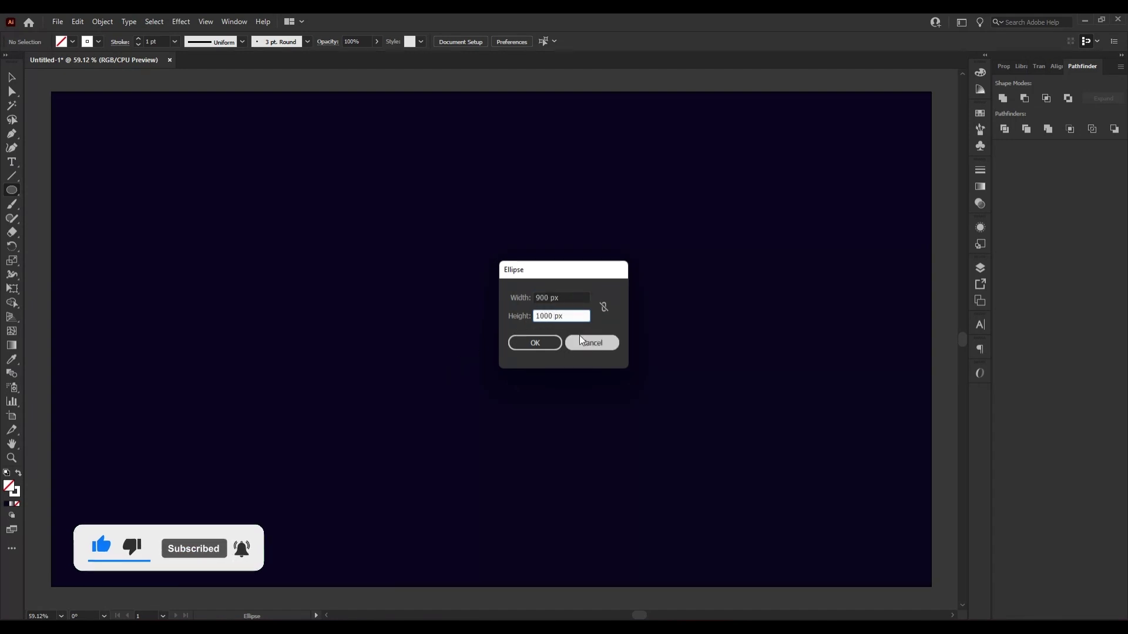
pyautogui.write('1900')
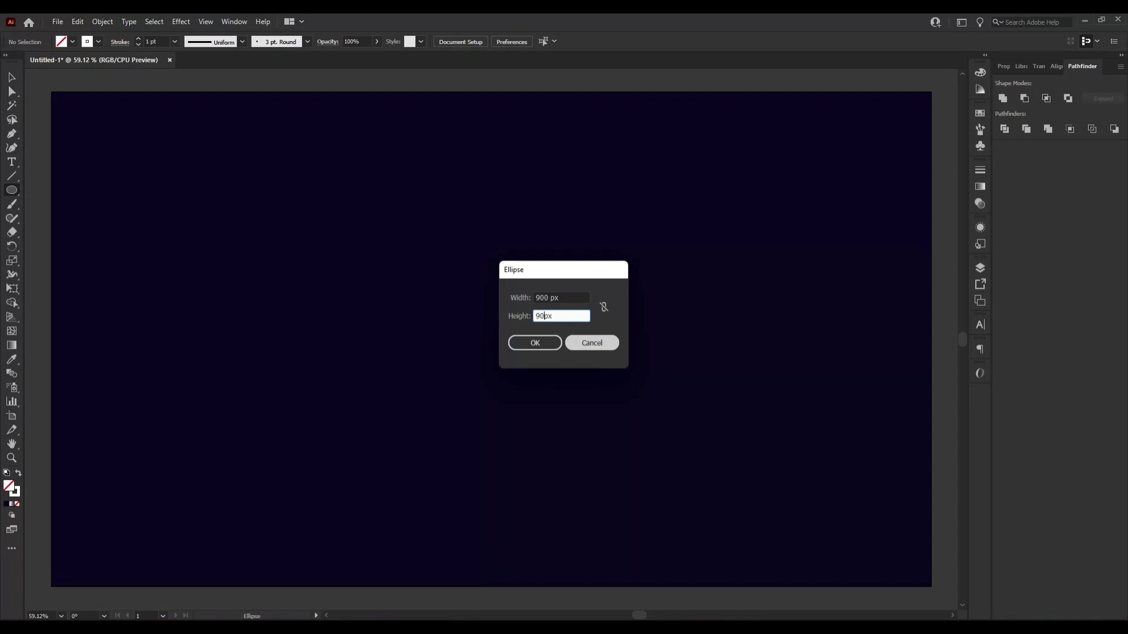
pyautogui.write('px')
pyautogui.click(527, 343)
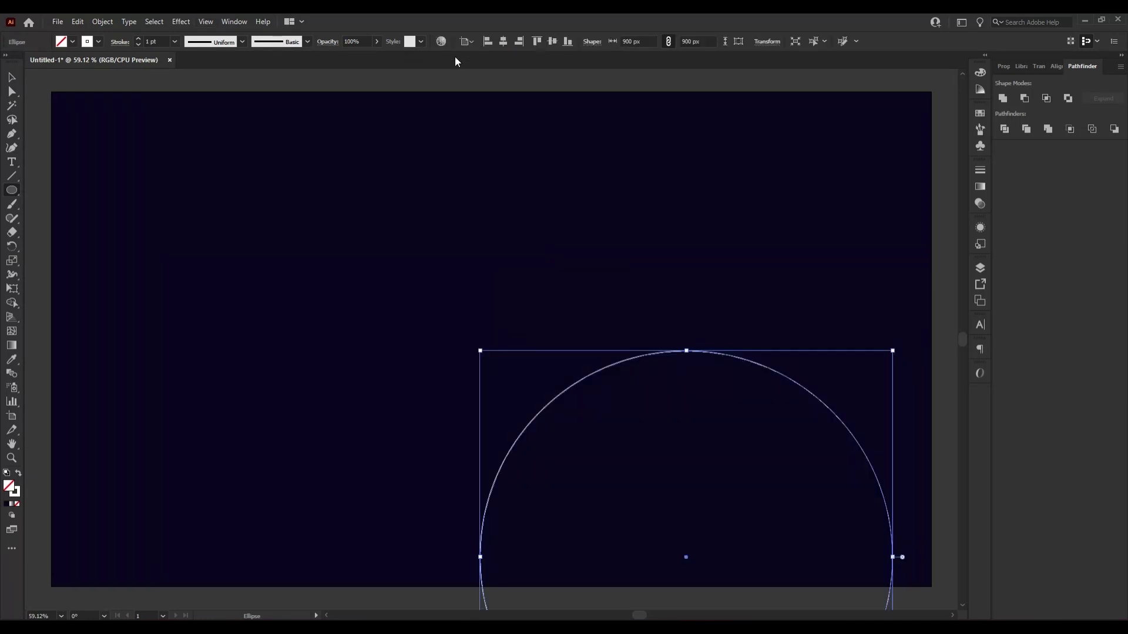
# Step: Centre the circle horizontally and vertically on the artboard
pyautogui.click(501, 41)
pyautogui.click(550, 44)
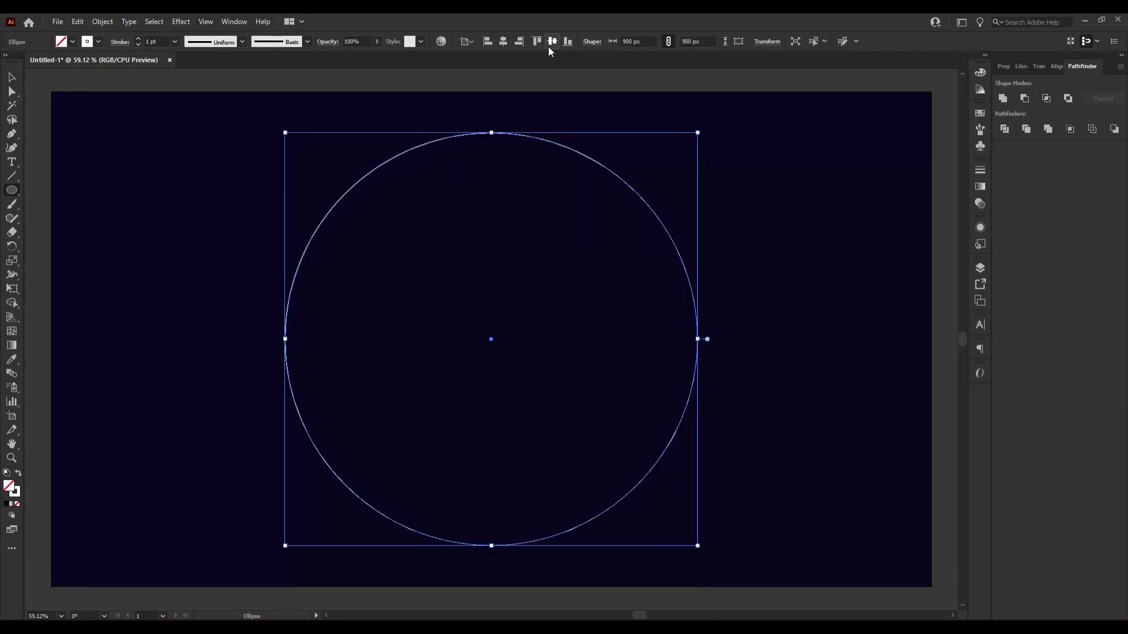
pyautogui.click(12, 77)
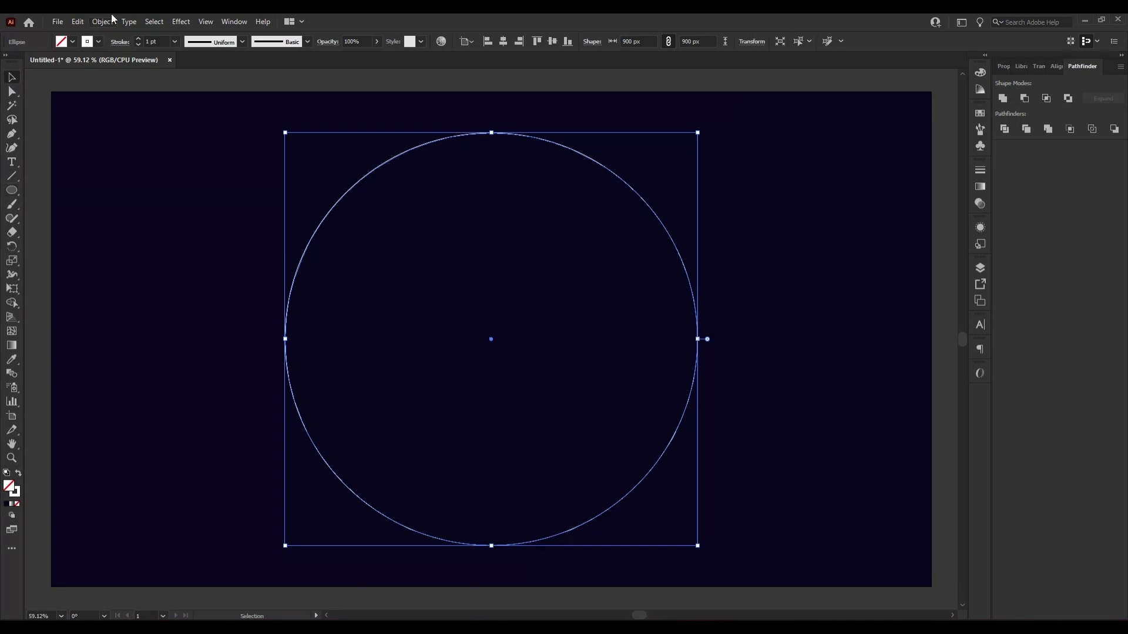
# Step: Paste a copy of the circle in back and shrink it around the centre to 449 px
pyautogui.click(77, 24)
pyautogui.click(78, 23)
pyautogui.click(148, 121)
pyautogui.moveTo(699, 548); pyautogui.dragTo(595, 456)
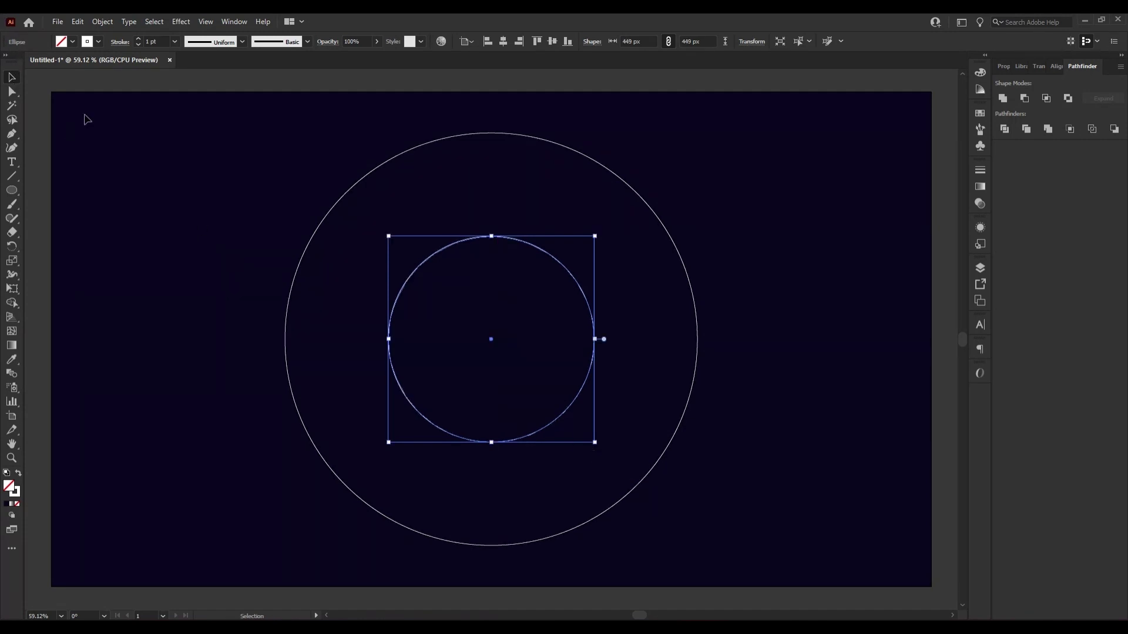
pyautogui.click(78, 22)
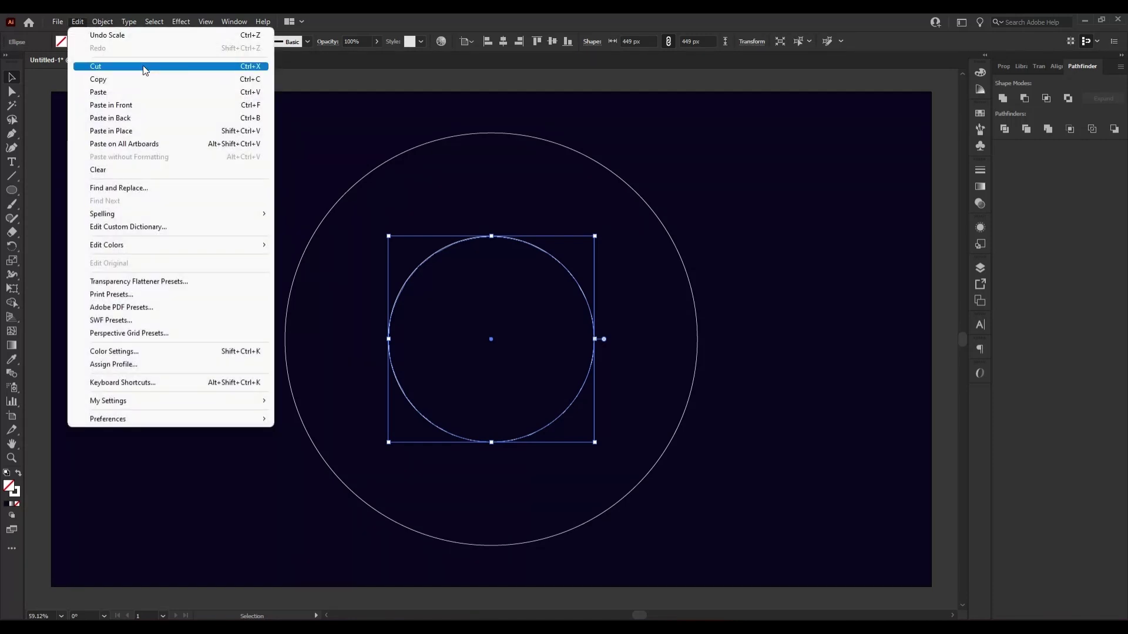
# Step: Paste the 449 px circle in place and stretch it left to 675 px, touching the outer circle
pyautogui.click(144, 79)
pyautogui.click(74, 19)
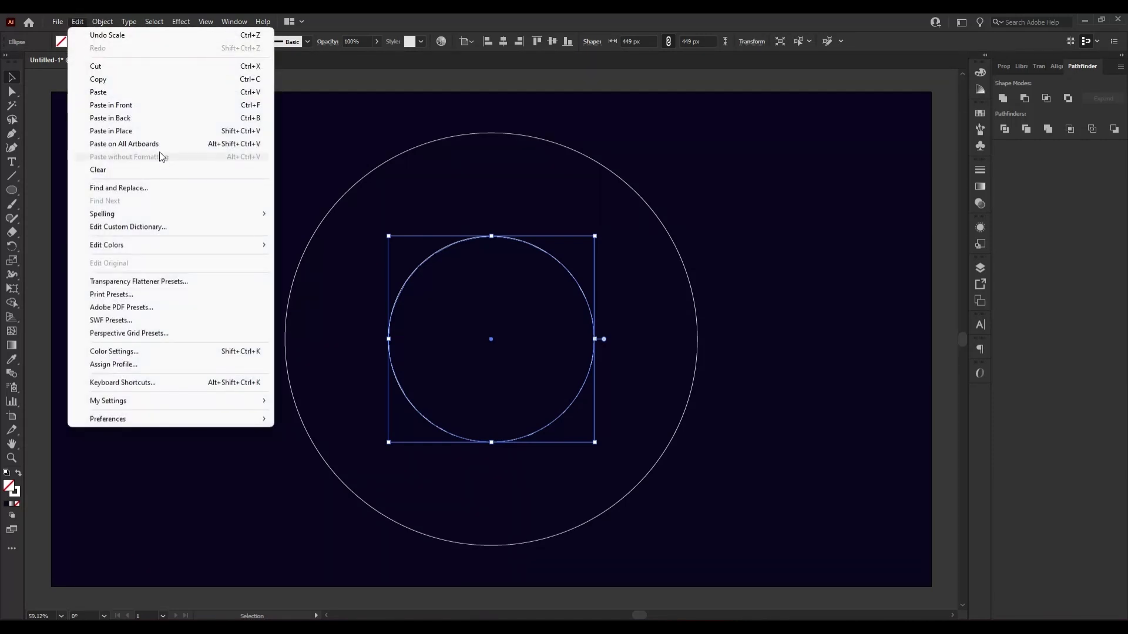
pyautogui.click(147, 129)
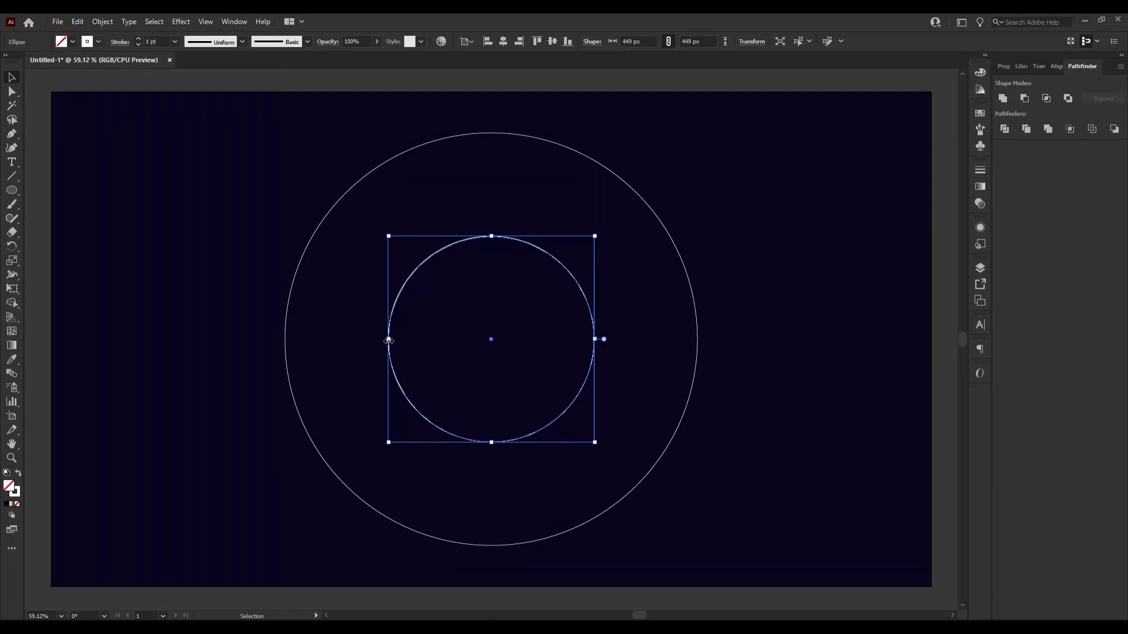
pyautogui.moveTo(388, 341)
pyautogui.mouseDown()
pyautogui.moveTo(278, 339)
pyautogui.moveTo(285, 348)
pyautogui.mouseUp()
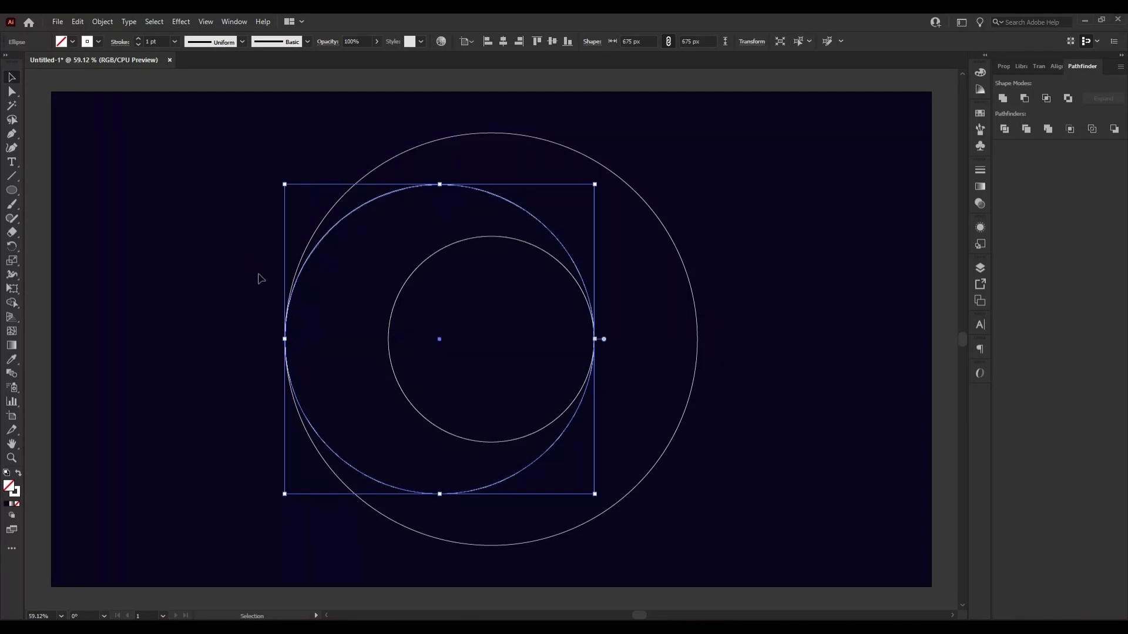
pyautogui.click(218, 284)
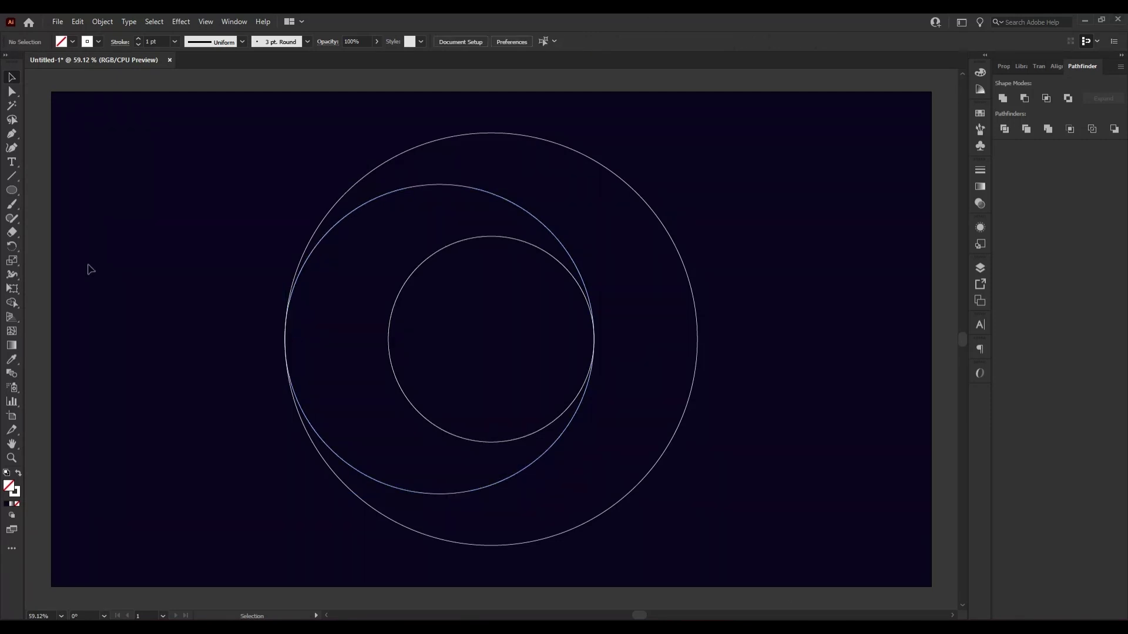
# Step: Paste the inner circle in place and stretch it right to 674 px, meeting the outer circle's right edge
pyautogui.click(513, 238)
pyautogui.click(78, 21)
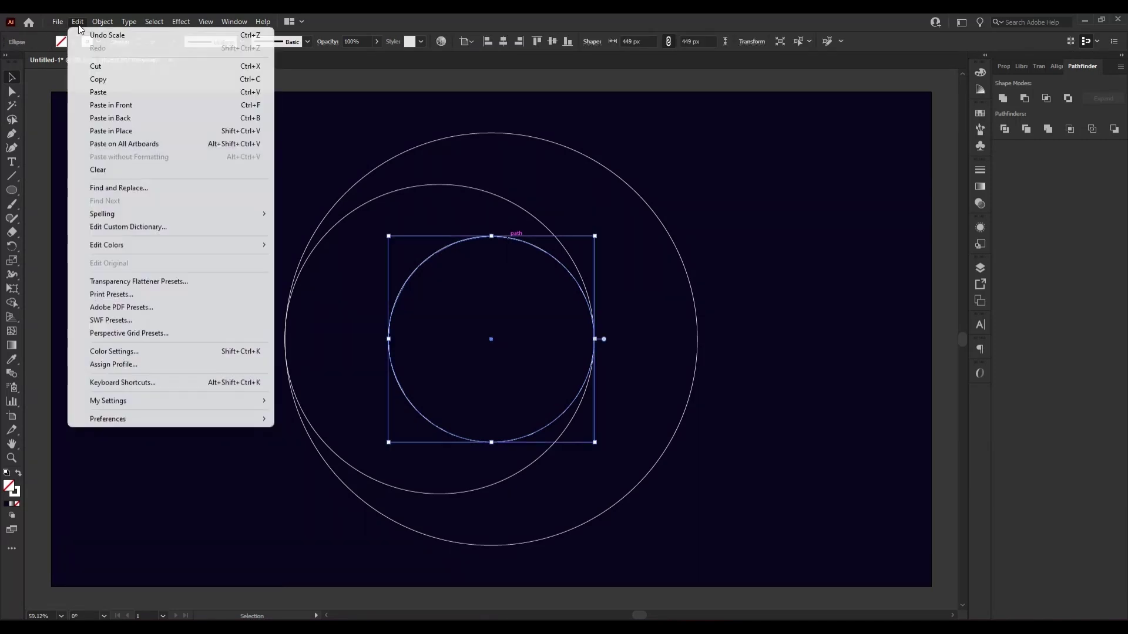
pyautogui.click(94, 76)
pyautogui.click(78, 21)
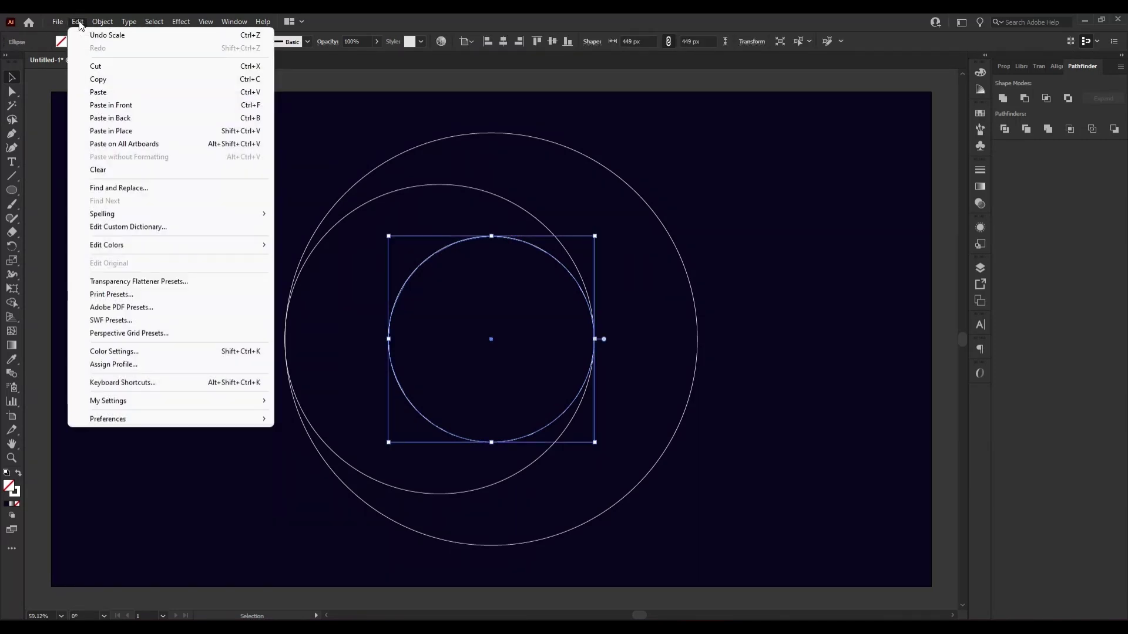
pyautogui.click(94, 130)
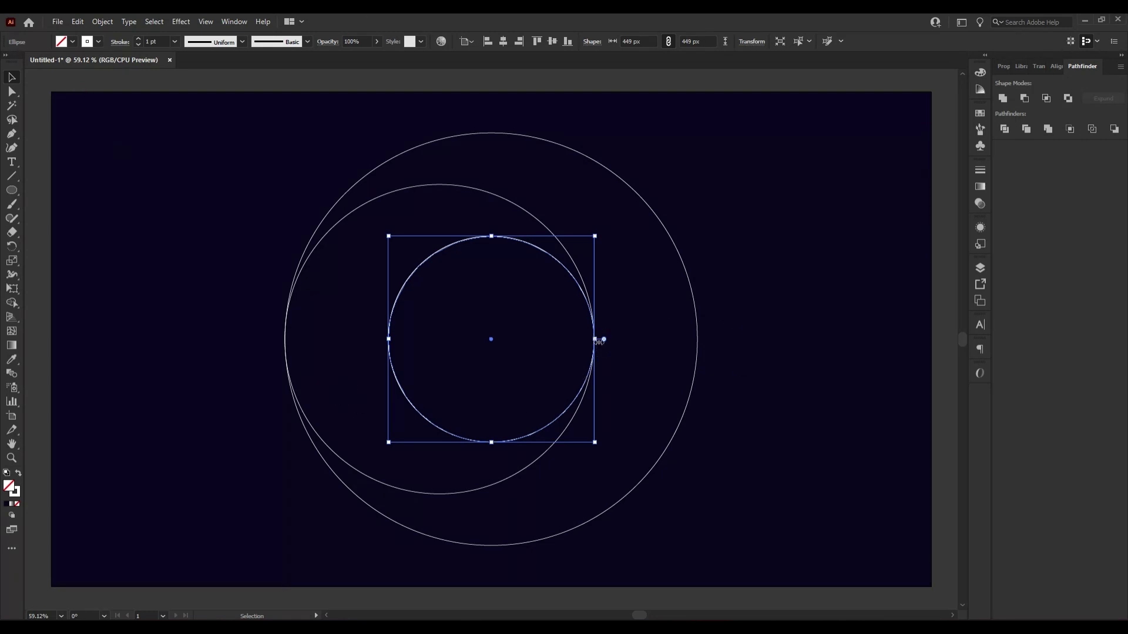
pyautogui.moveTo(596, 340)
pyautogui.mouseDown()
pyautogui.moveTo(709, 340)
pyautogui.moveTo(699, 346)
pyautogui.mouseUp()
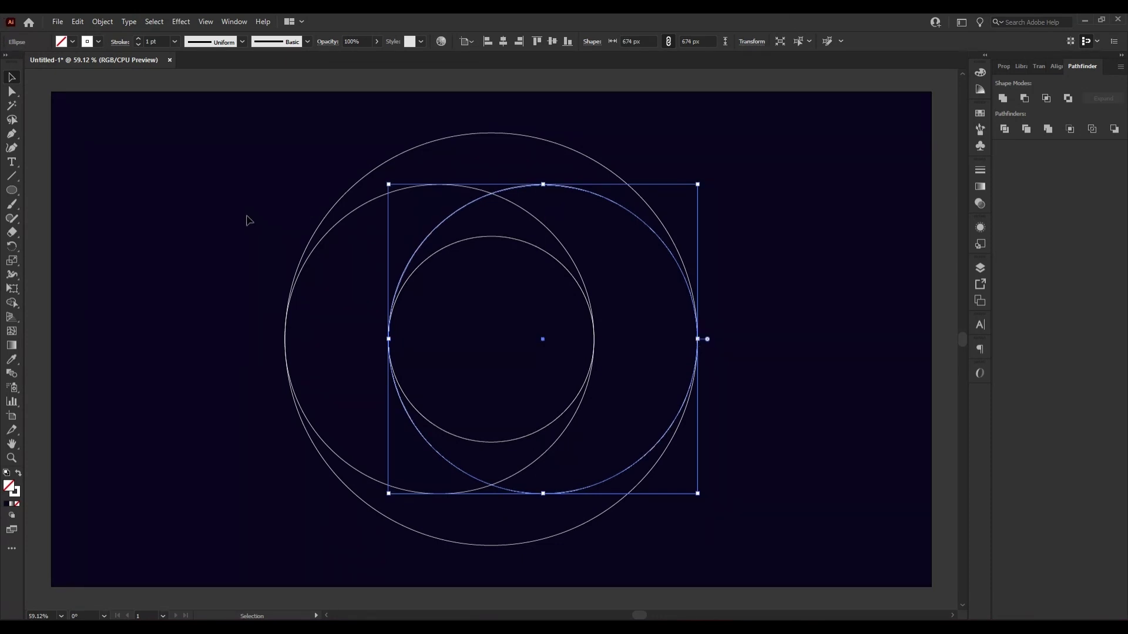
pyautogui.click(247, 220)
# Step: Paste the inner circle in place and stretch its top up to the outer circle's top
pyautogui.click(504, 236)
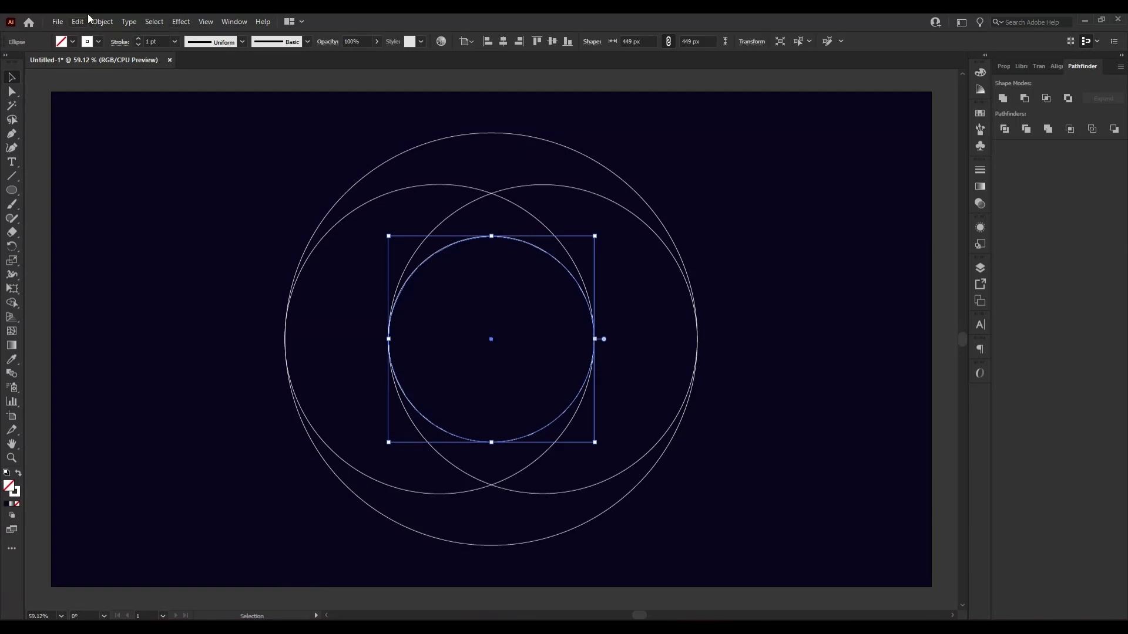
pyautogui.click(78, 21)
pyautogui.click(78, 22)
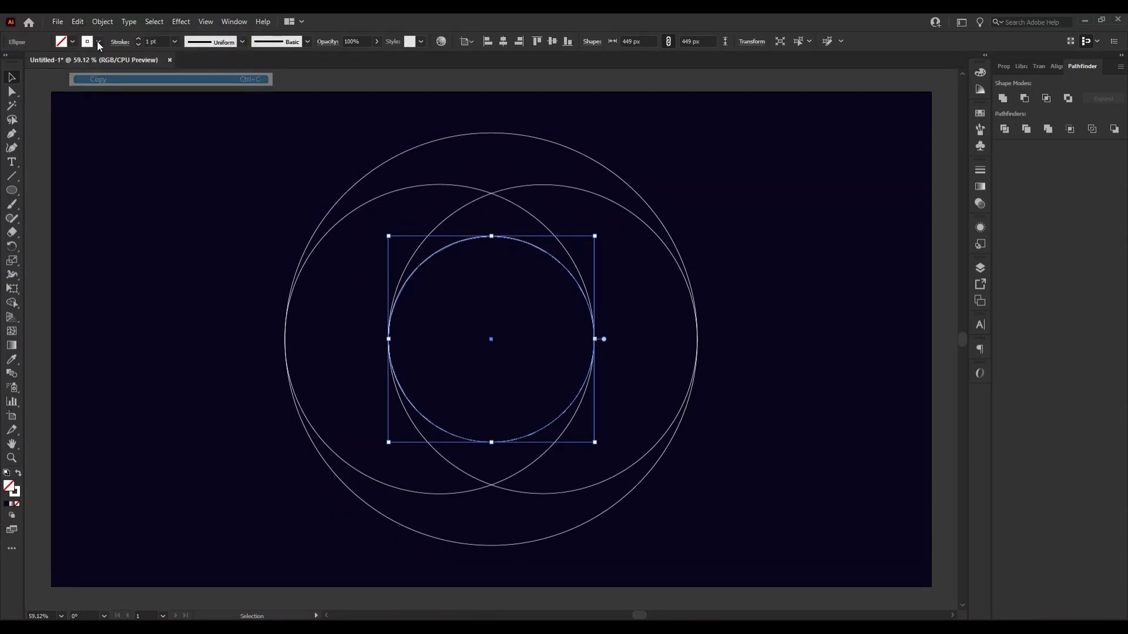
pyautogui.click(118, 131)
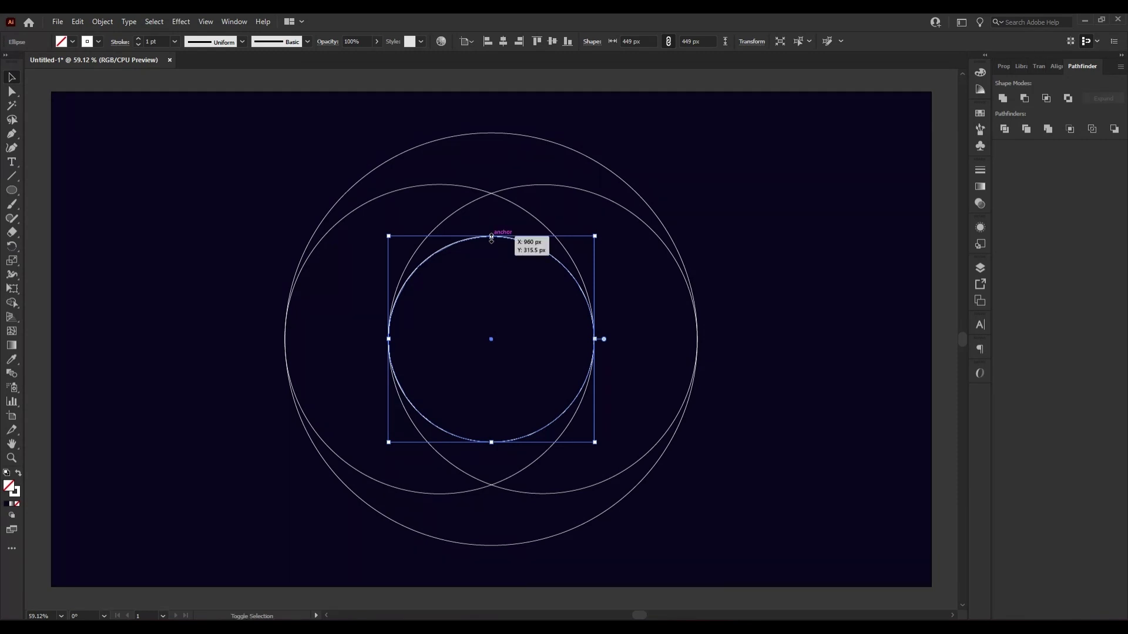
pyautogui.moveTo(491, 238)
pyautogui.mouseDown()
pyautogui.moveTo(493, 124)
pyautogui.moveTo(482, 134)
pyautogui.mouseUp()
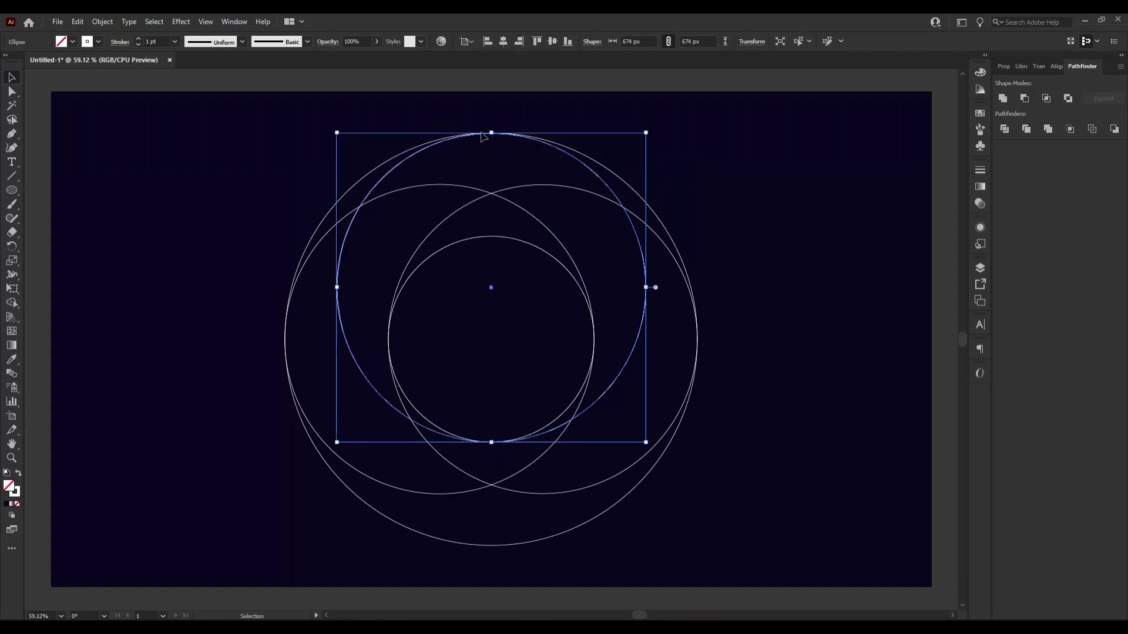
pyautogui.click(820, 295)
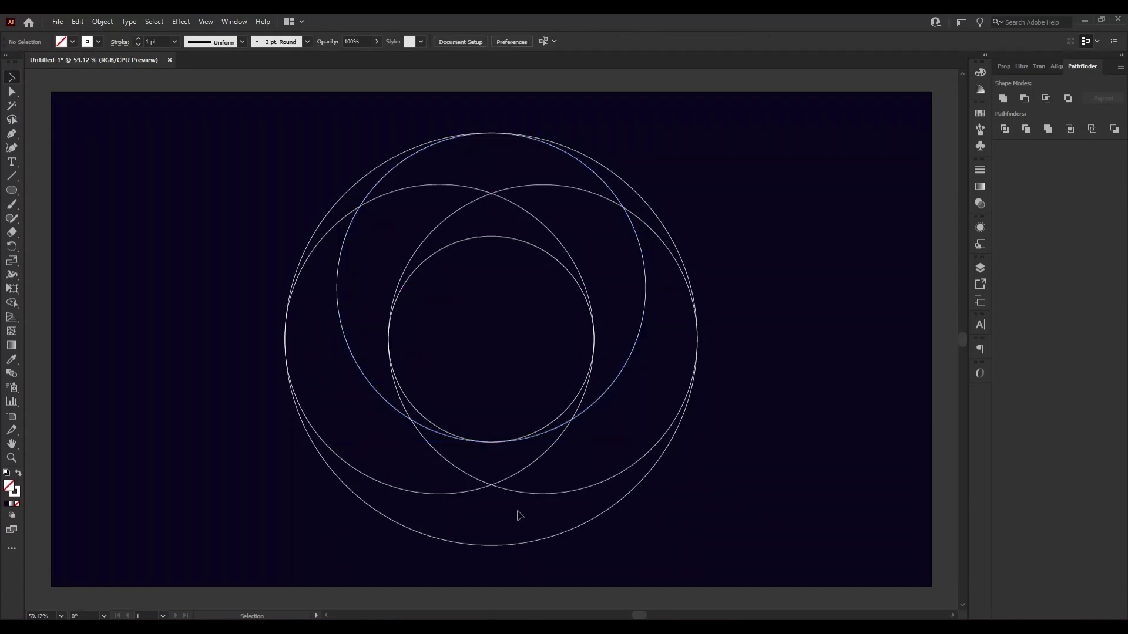
# Step: Add an inner-circle copy stretched down to the outer circle's bottom, then select all circles
pyautogui.click(508, 238)
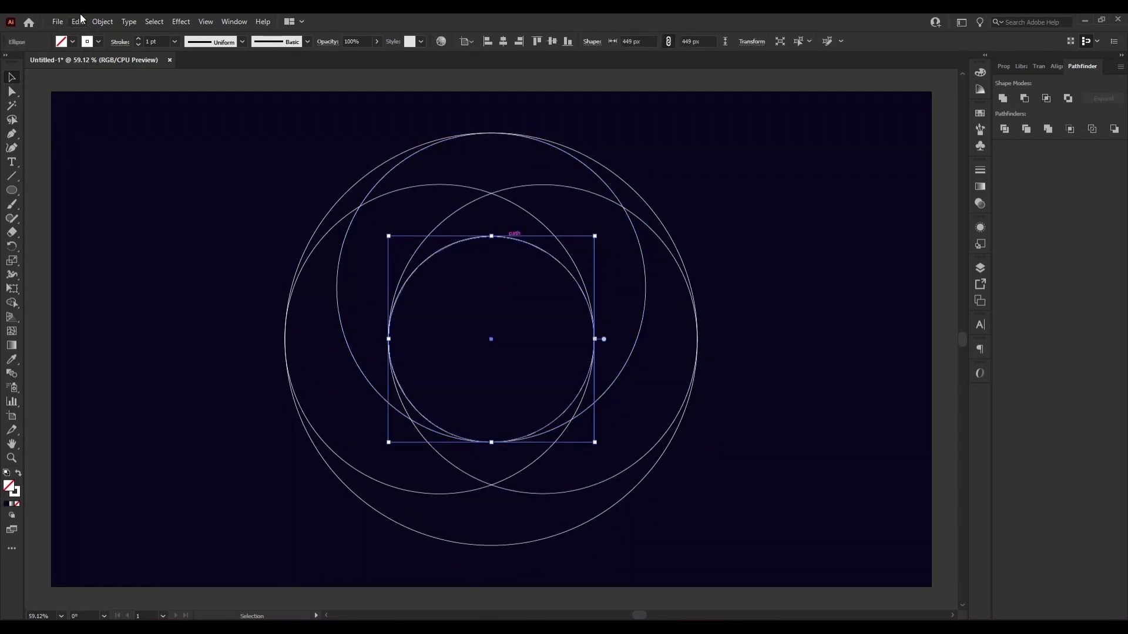
pyautogui.click(77, 22)
pyautogui.click(113, 83)
pyautogui.click(77, 21)
pyautogui.click(106, 126)
pyautogui.moveTo(492, 444); pyautogui.dragTo(501, 549)
pyautogui.click(198, 252)
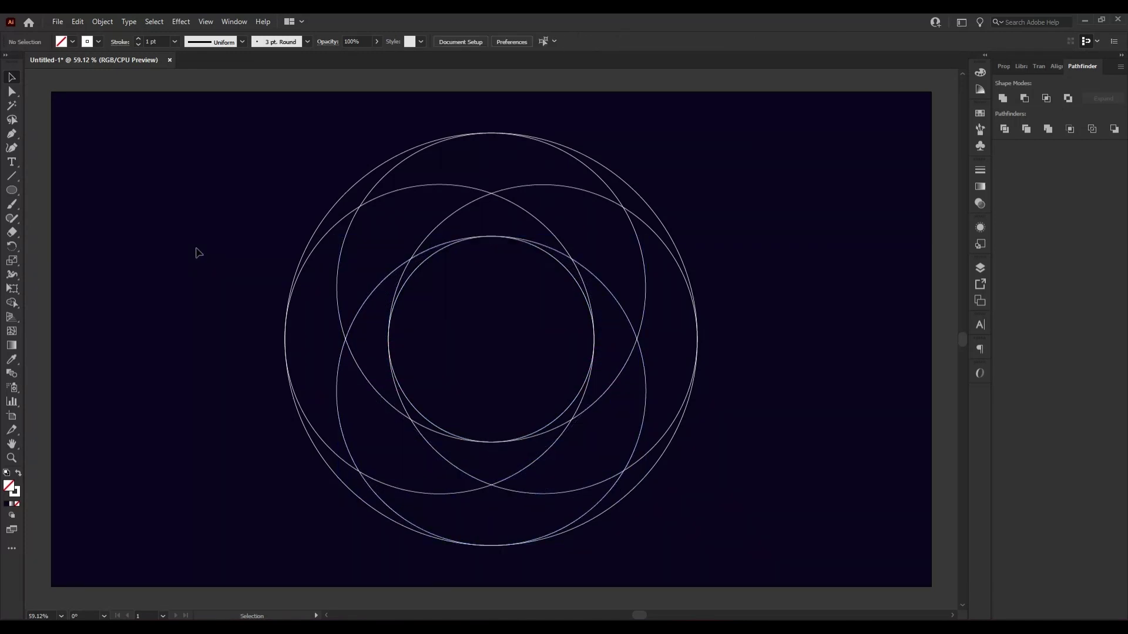
pyautogui.moveTo(222, 149); pyautogui.dragTo(755, 547)
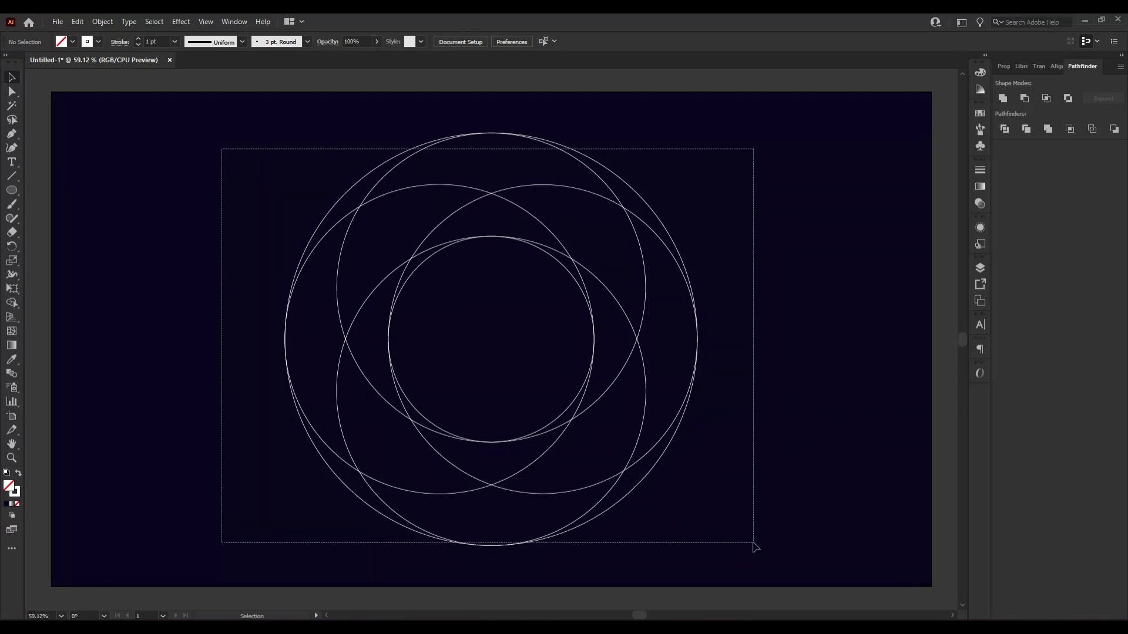
# Step: Set the stroke of all circles to 2 pt
pyautogui.click(137, 39)
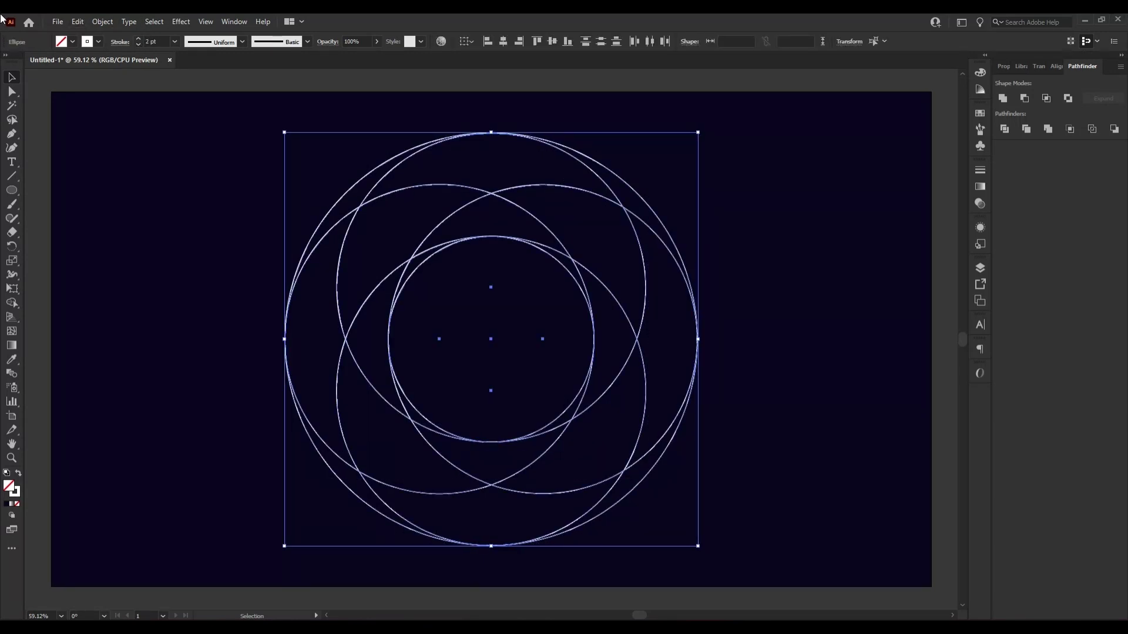
pyautogui.click(194, 219)
pyautogui.moveTo(191, 164); pyautogui.dragTo(742, 513)
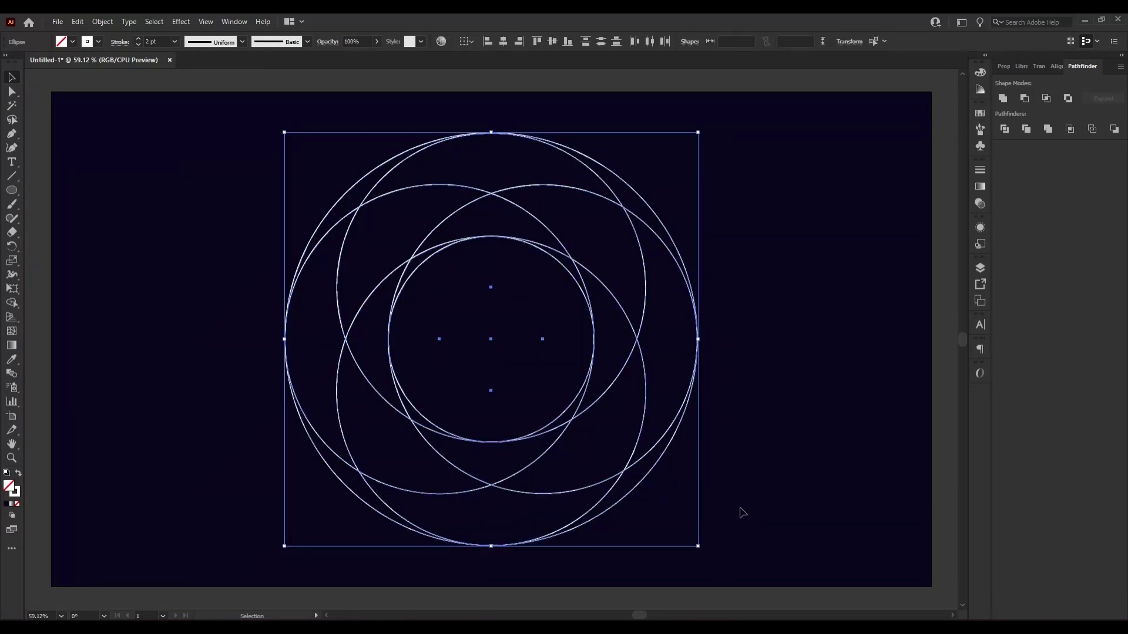
pyautogui.click(11, 303)
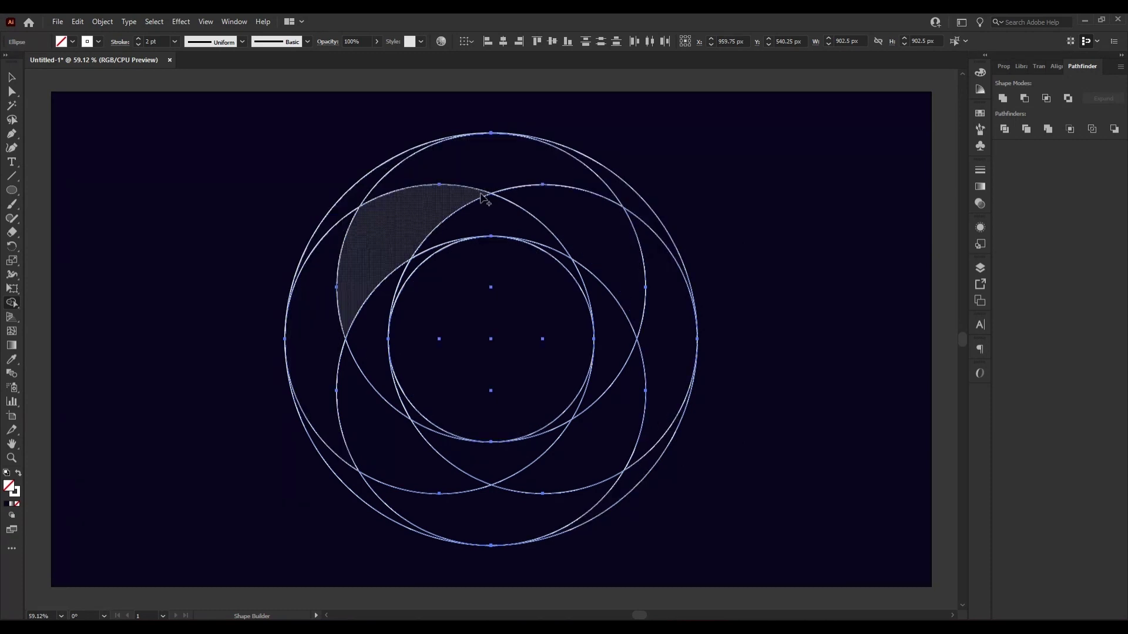
# Step: Nudge the top circle so it meets the outer ring, then reselect all circles
pyautogui.click(11, 77)
pyautogui.click(212, 297)
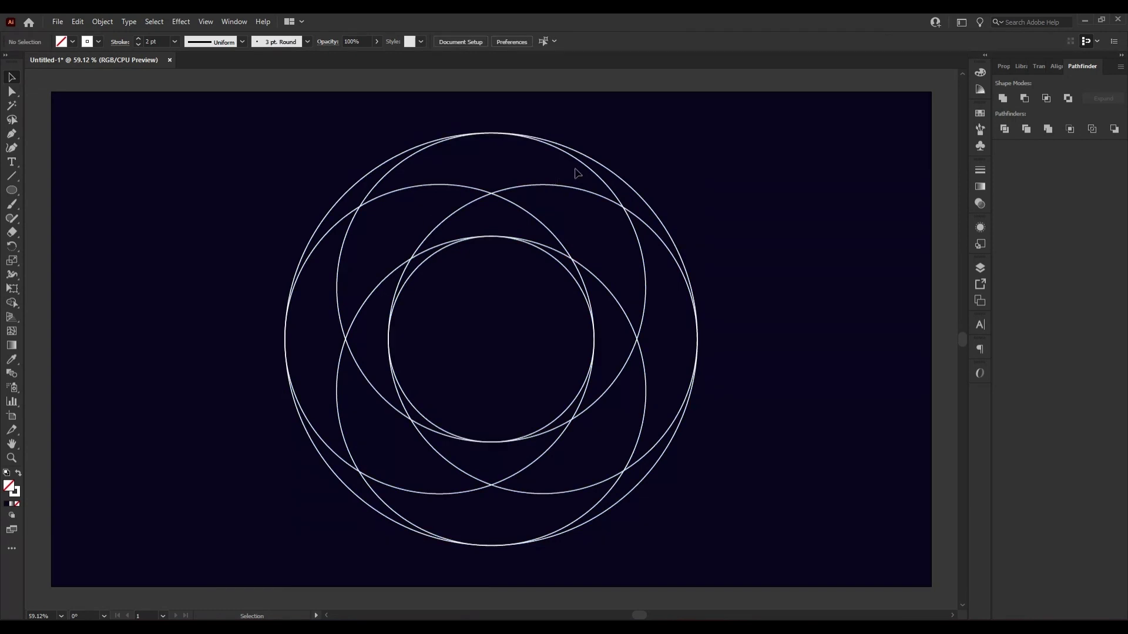
pyautogui.click(547, 137)
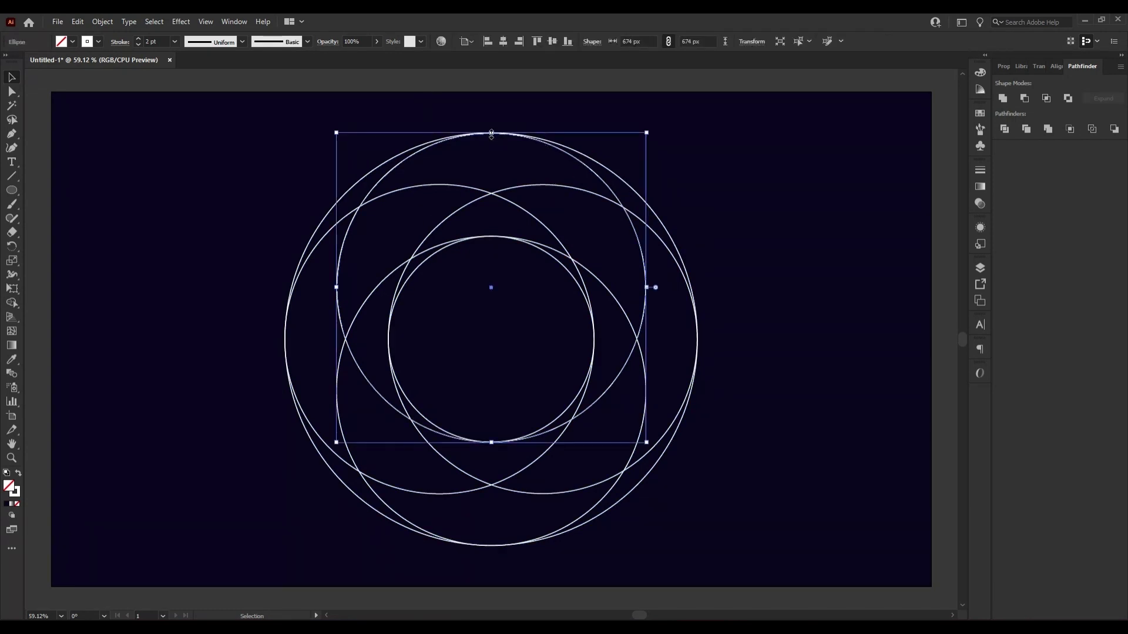
pyautogui.moveTo(491, 134); pyautogui.dragTo(491, 133)
pyautogui.moveTo(235, 129); pyautogui.dragTo(768, 543)
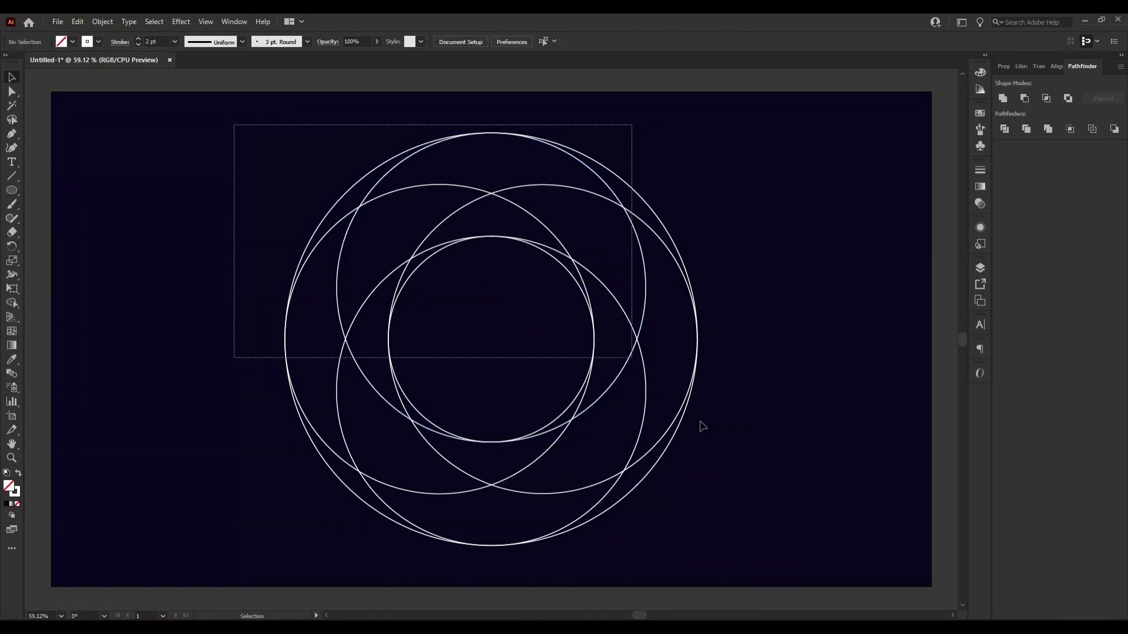
pyautogui.click(13, 303)
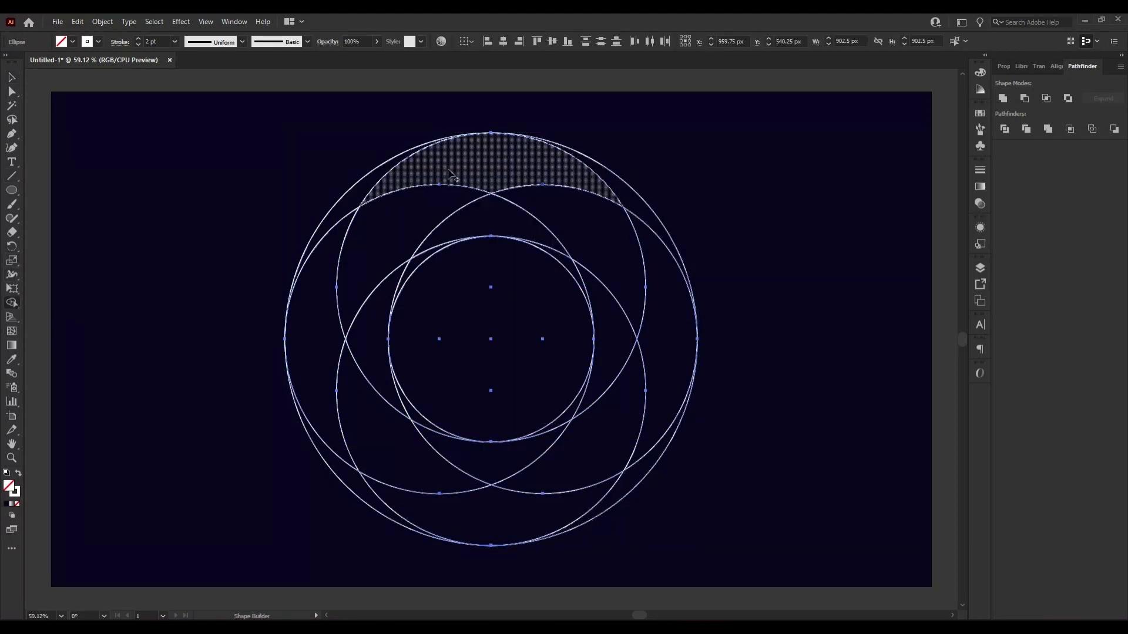
# Step: Adjust the right circle to meet the outer ring and reselect all circles for Shape Builder
pyautogui.click(12, 77)
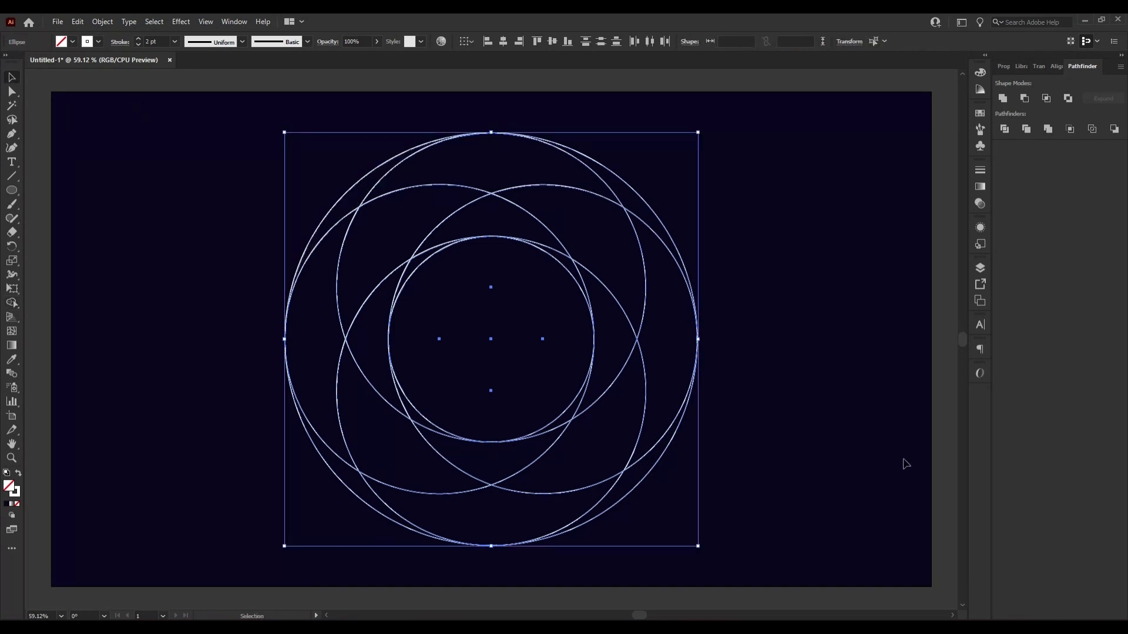
pyautogui.click(748, 421)
pyautogui.click(663, 448)
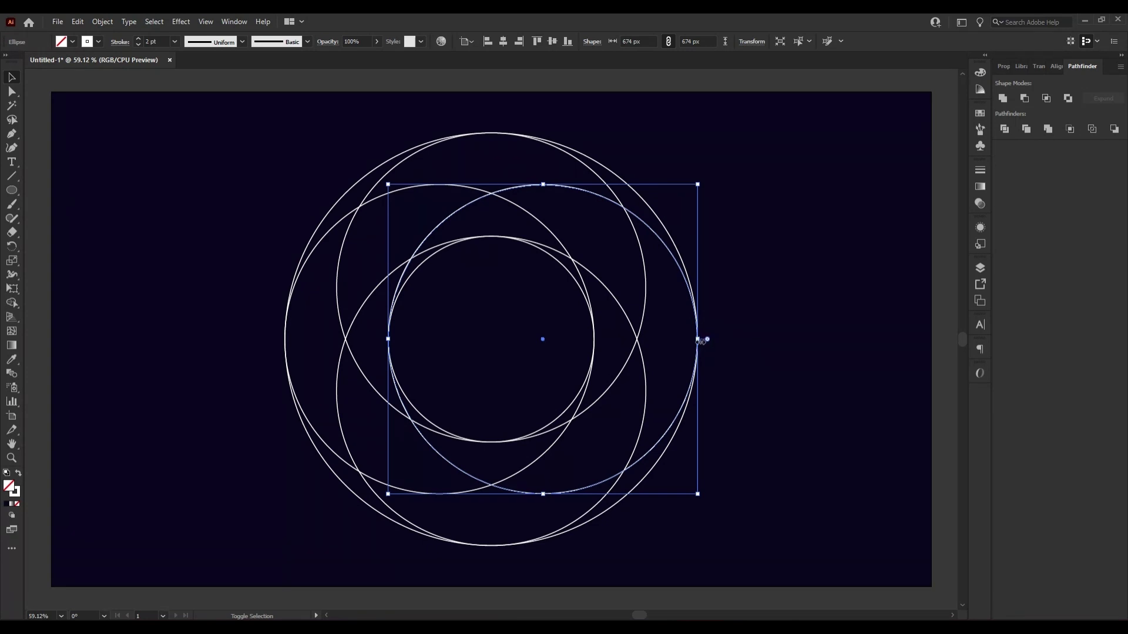
pyautogui.moveTo(701, 340); pyautogui.dragTo(701, 342)
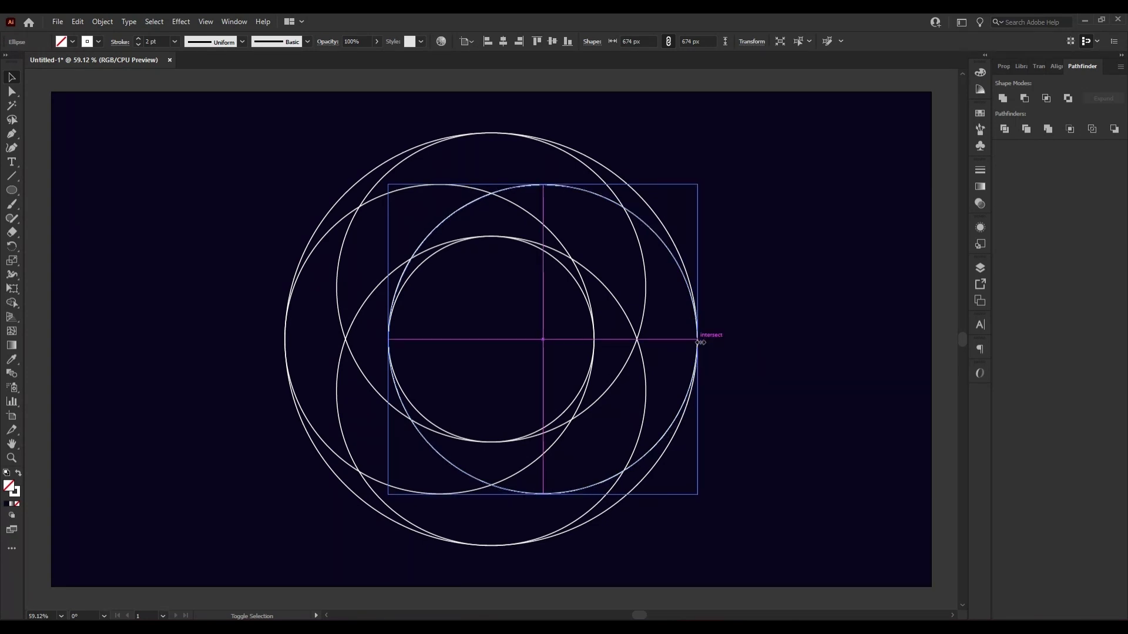
pyautogui.click(157, 149)
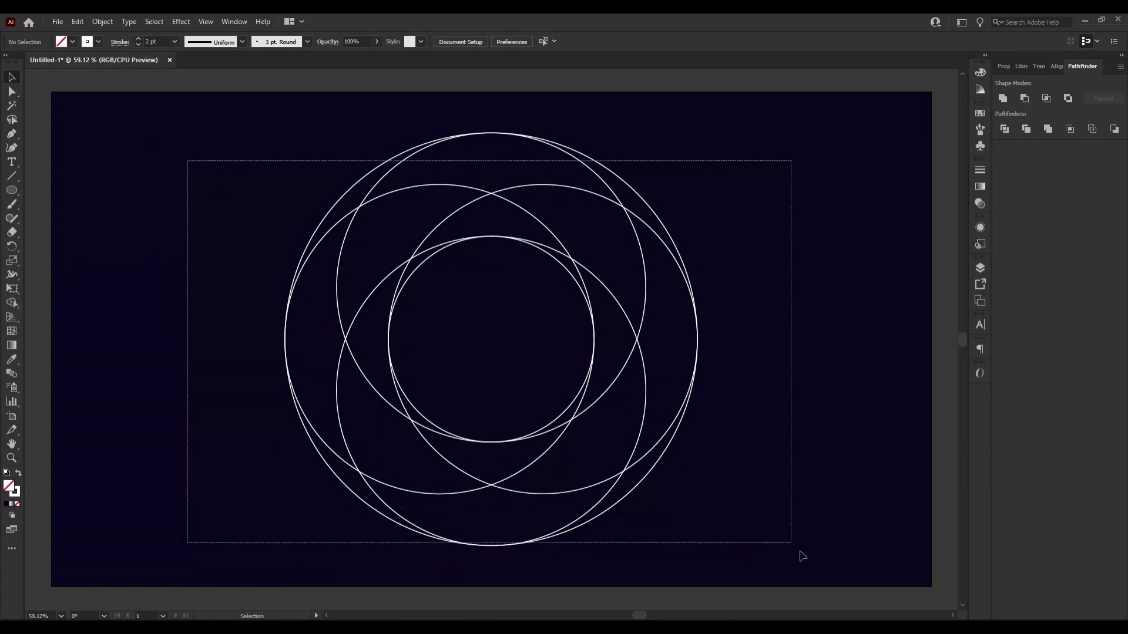
pyautogui.moveTo(189, 160); pyautogui.dragTo(796, 543)
pyautogui.click(11, 303)
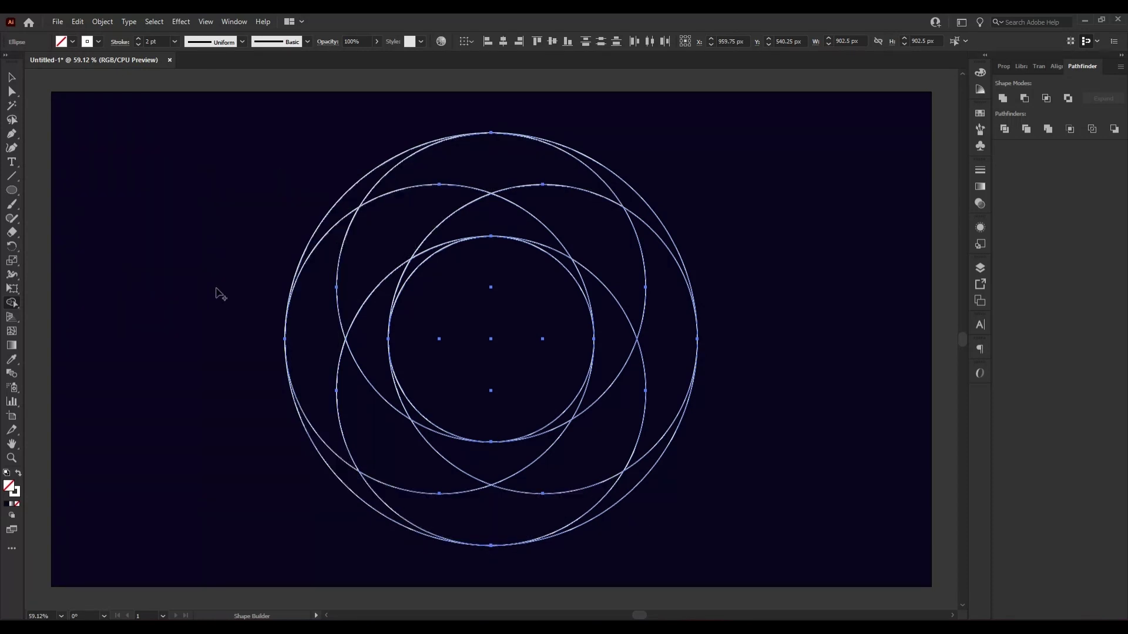
# Step: Merge the top, left, bottom and right overlapping regions into one crescent swirl with Shape Builder
pyautogui.moveTo(629, 207); pyautogui.dragTo(400, 183)
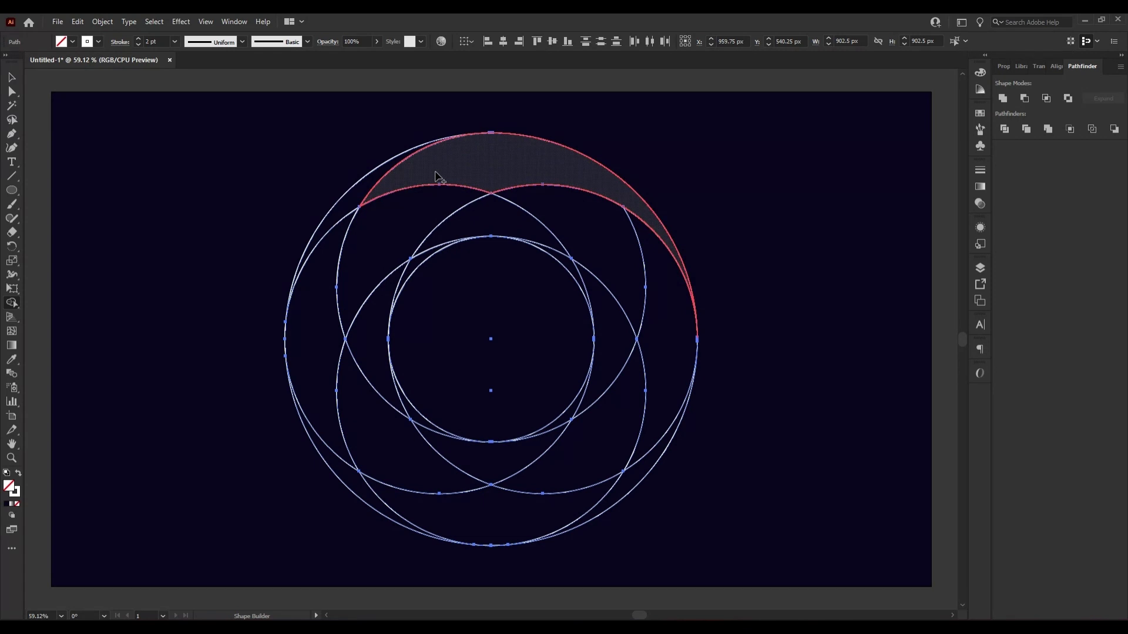
pyautogui.moveTo(436, 178); pyautogui.dragTo(364, 250)
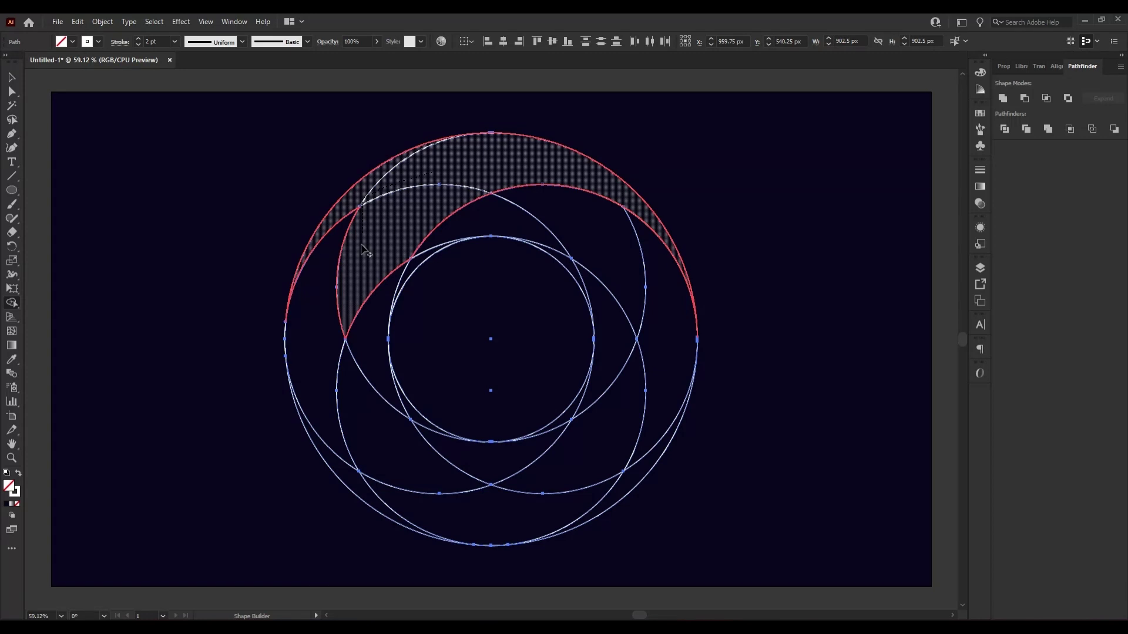
pyautogui.moveTo(364, 249); pyautogui.dragTo(336, 383)
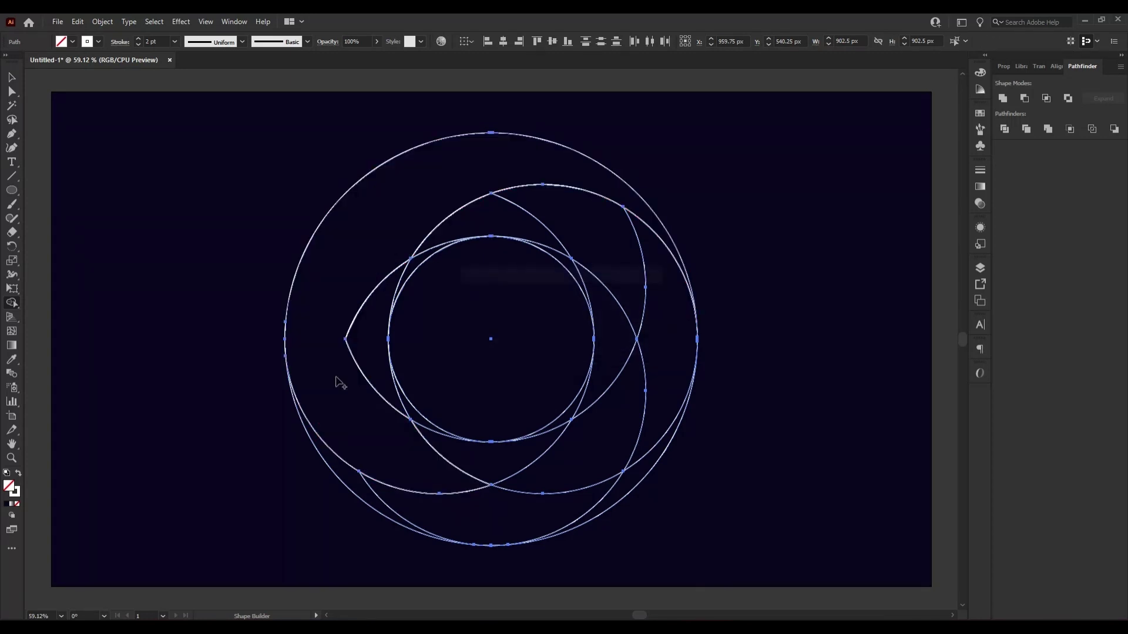
pyautogui.moveTo(403, 429); pyautogui.dragTo(505, 458)
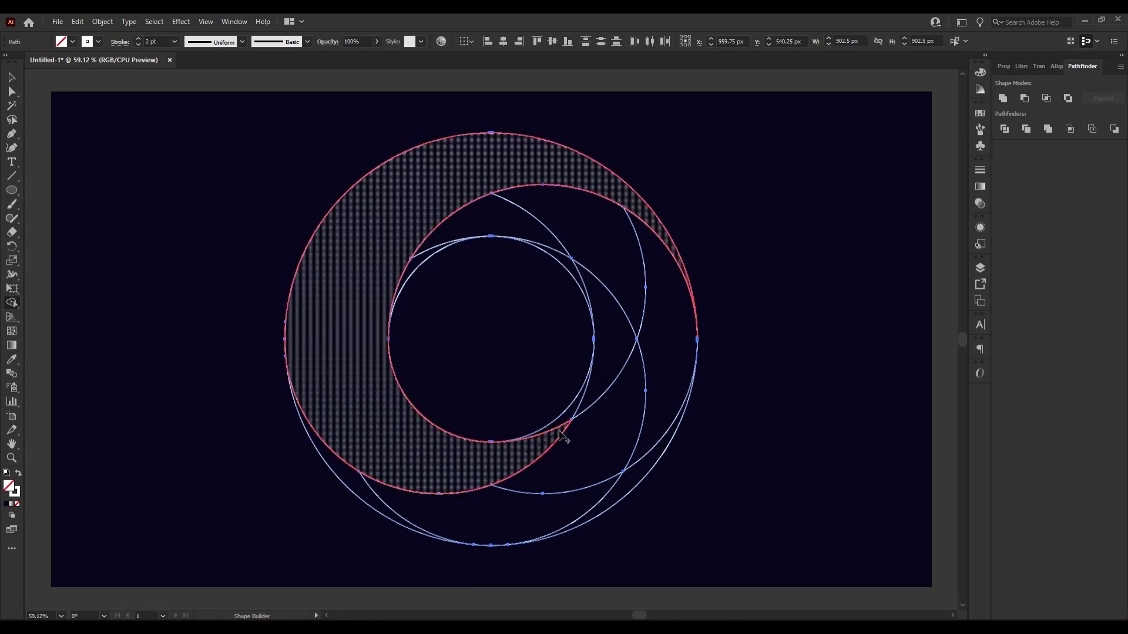
pyautogui.moveTo(531, 457); pyautogui.dragTo(573, 427)
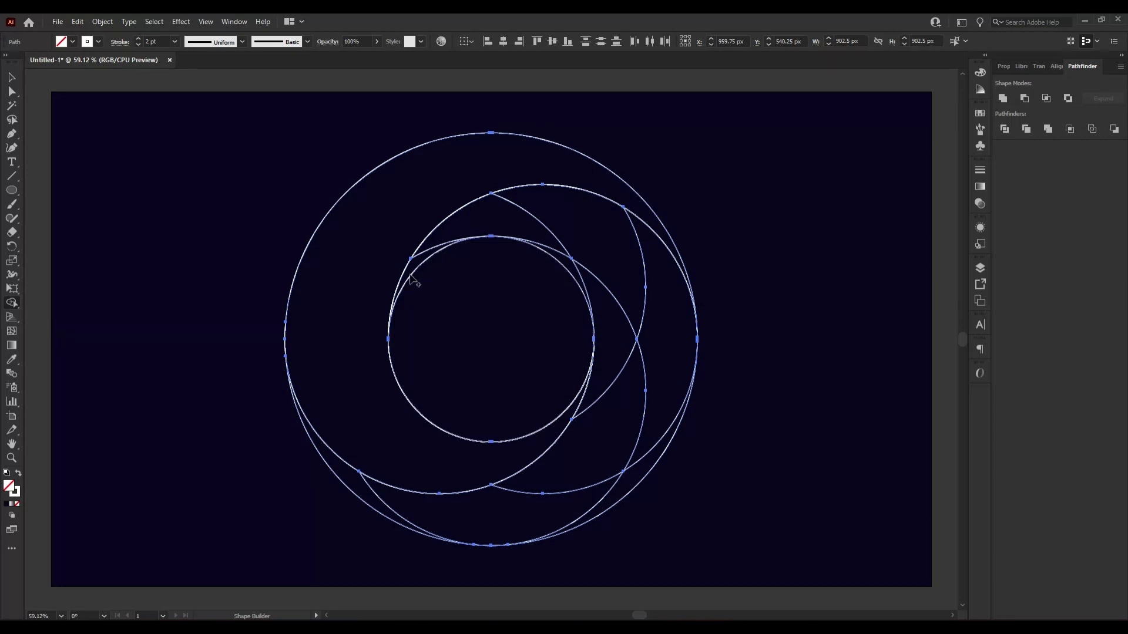
pyautogui.moveTo(446, 243)
pyautogui.mouseDown()
pyautogui.moveTo(576, 265)
pyautogui.moveTo(649, 330)
pyautogui.mouseUp()
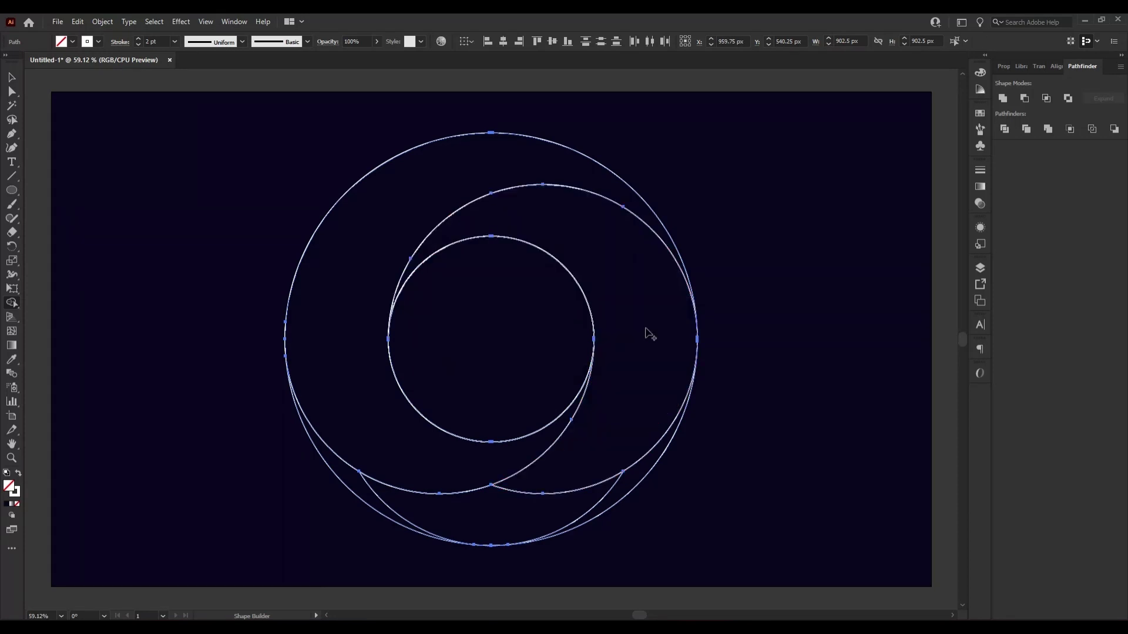
pyautogui.moveTo(635, 449)
pyautogui.mouseDown()
pyautogui.moveTo(552, 506)
pyautogui.moveTo(378, 504)
pyautogui.mouseUp()
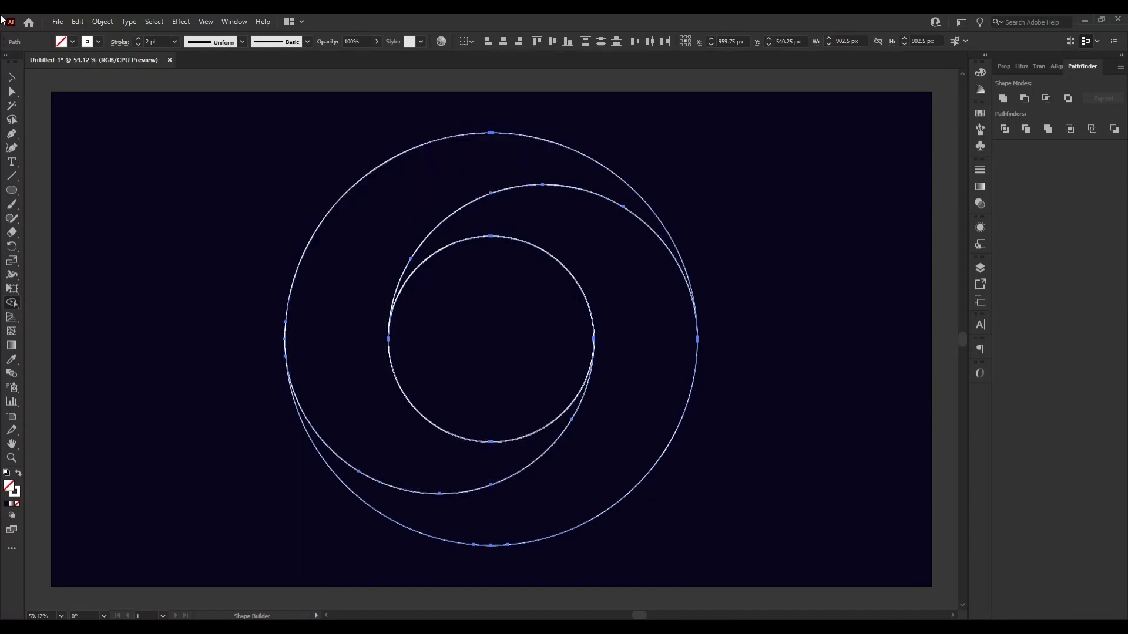
pyautogui.click(11, 78)
pyautogui.click(180, 325)
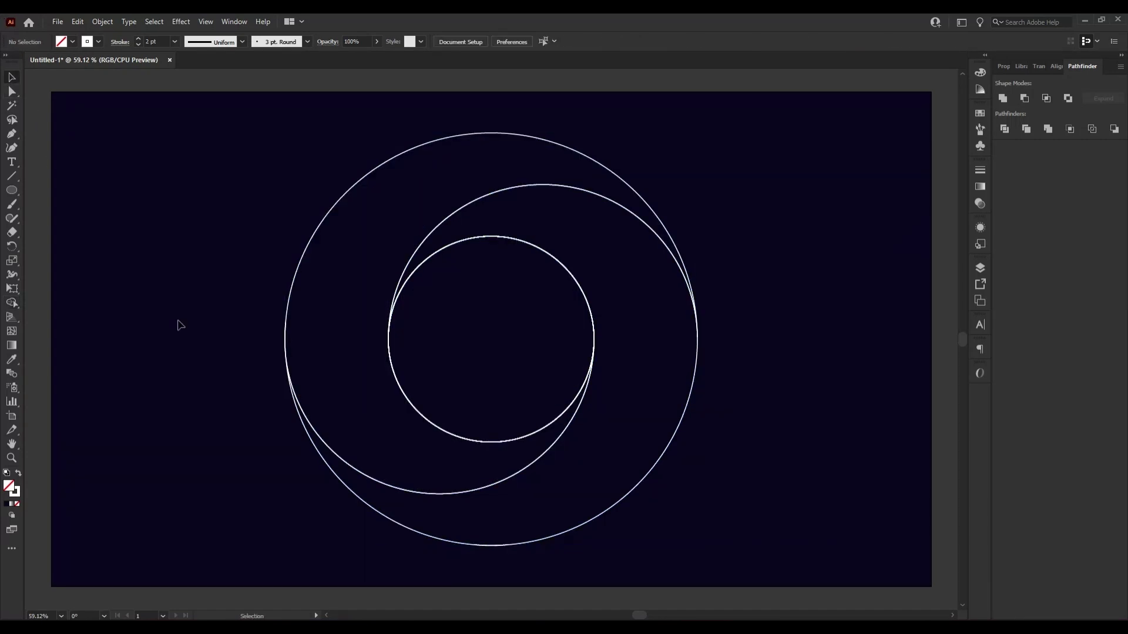
pyautogui.click(583, 392)
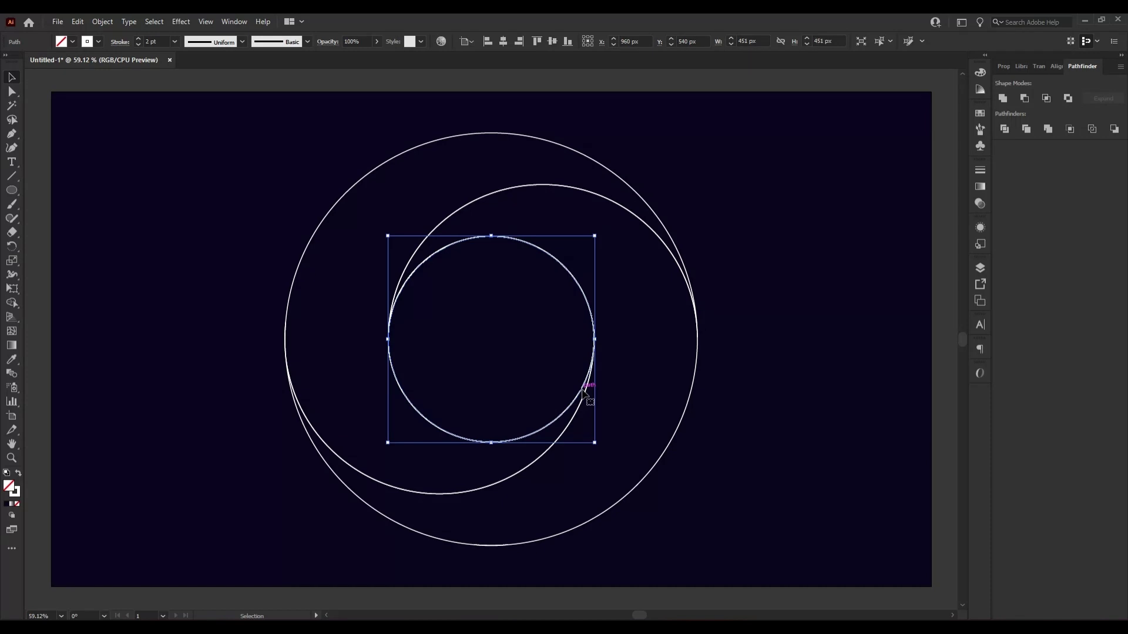
pyautogui.click(584, 383)
pyautogui.click(579, 398)
pyautogui.click(579, 399)
pyautogui.moveTo(580, 399); pyautogui.dragTo(299, 378)
pyautogui.press('Delete')
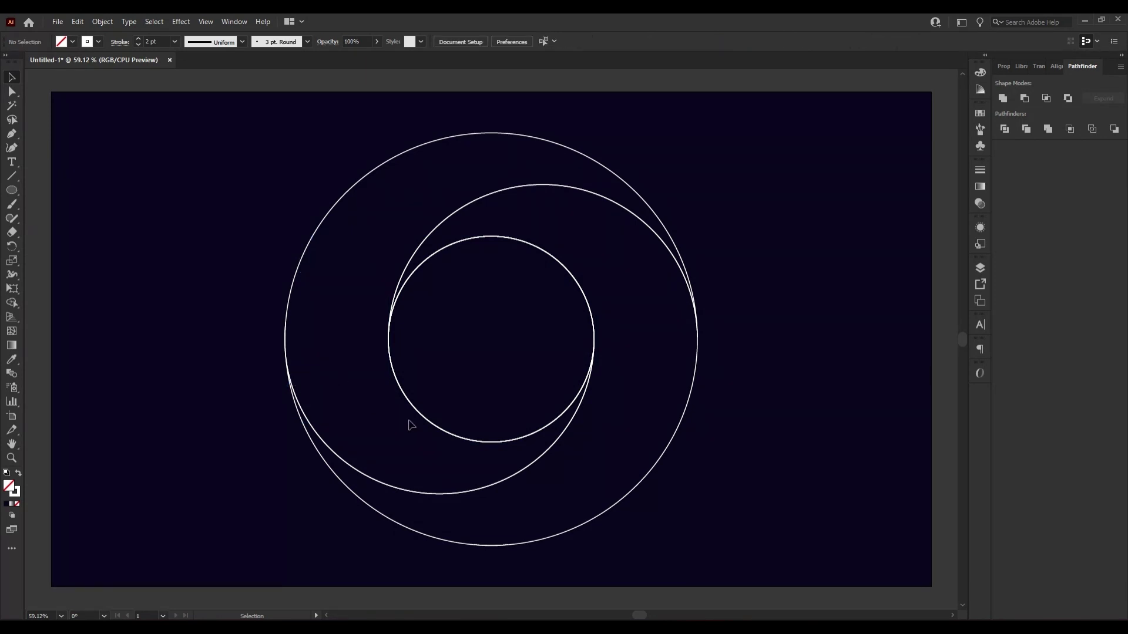
pyautogui.click(442, 430)
pyautogui.click(441, 432)
pyautogui.click(442, 432)
pyautogui.moveTo(442, 432); pyautogui.dragTo(100, 414)
pyautogui.press('Delete')
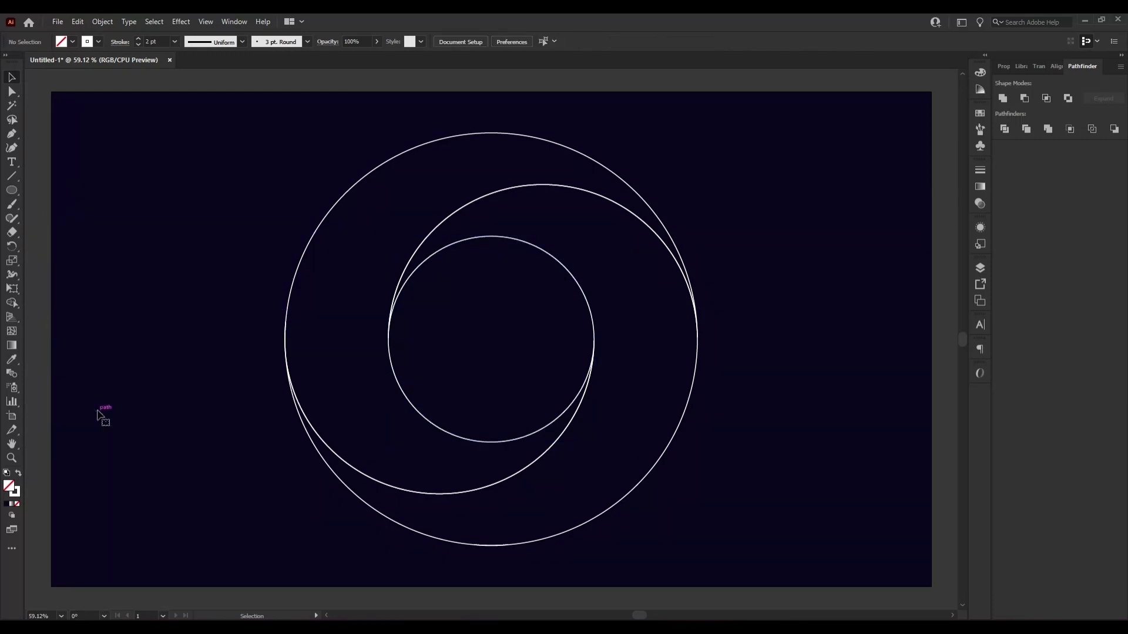
pyautogui.click(463, 442)
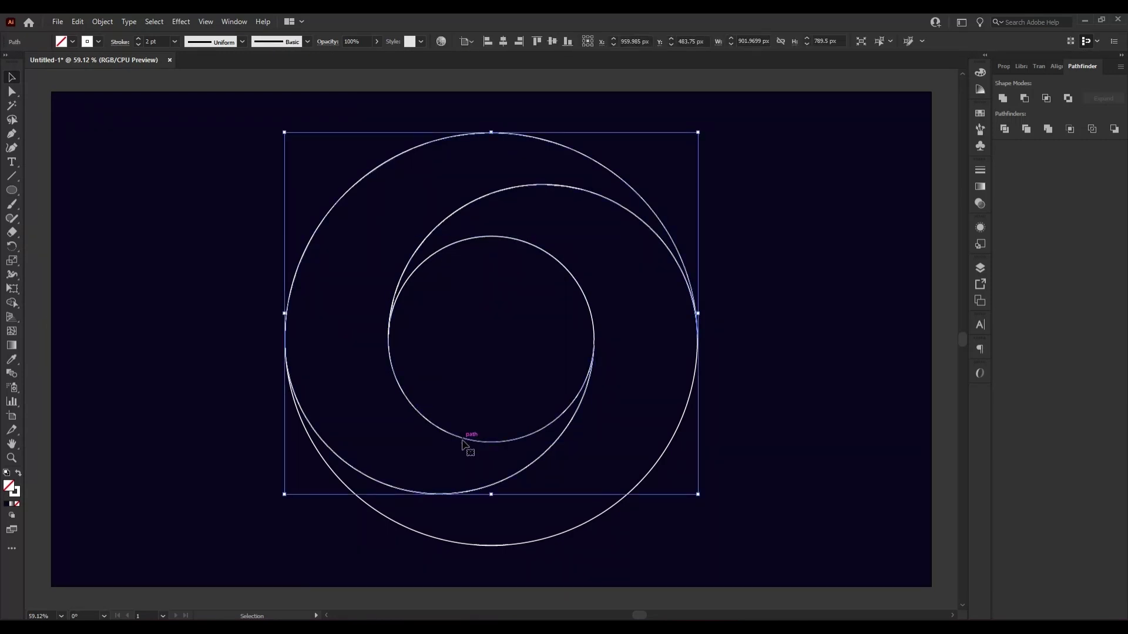
pyautogui.moveTo(463, 442); pyautogui.dragTo(448, 386)
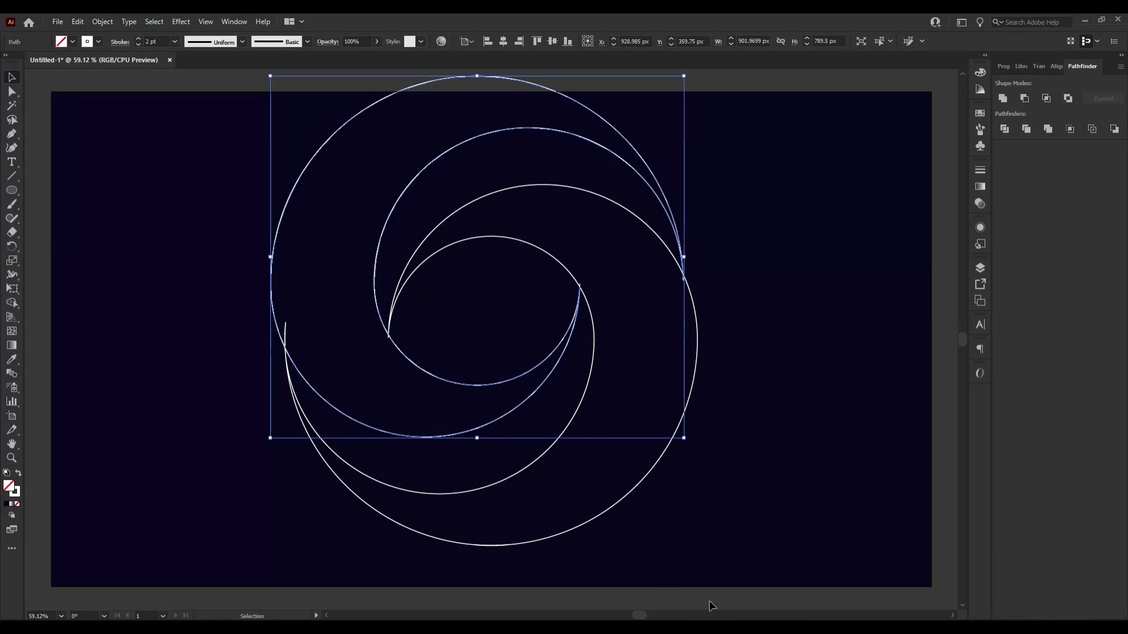
pyautogui.hotkey('ctrl', 'z')
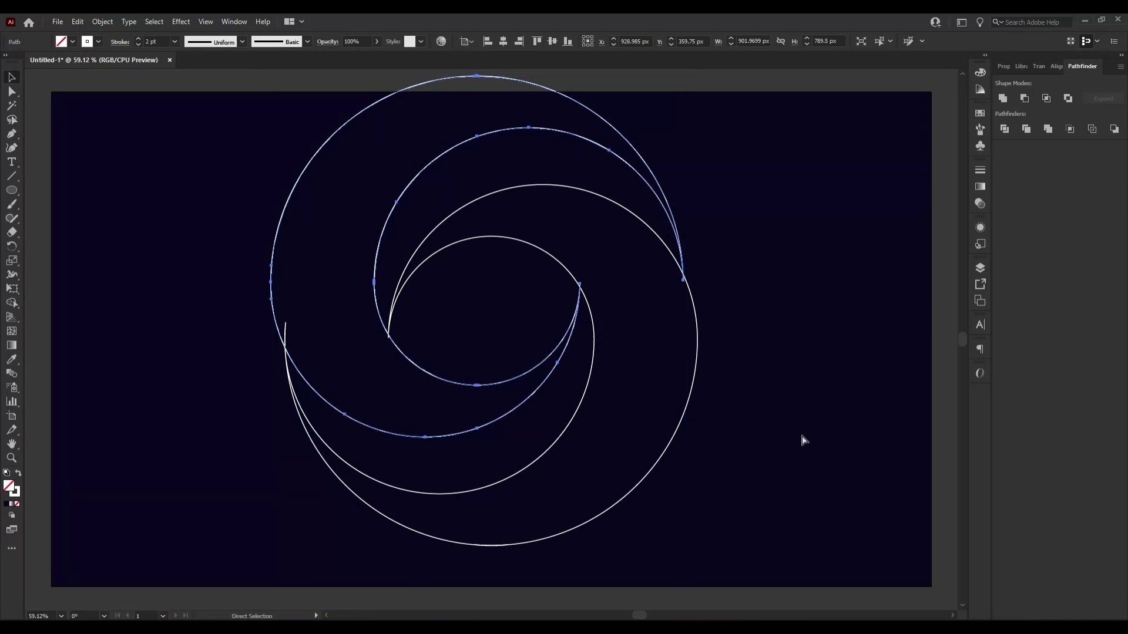
pyautogui.click(803, 440)
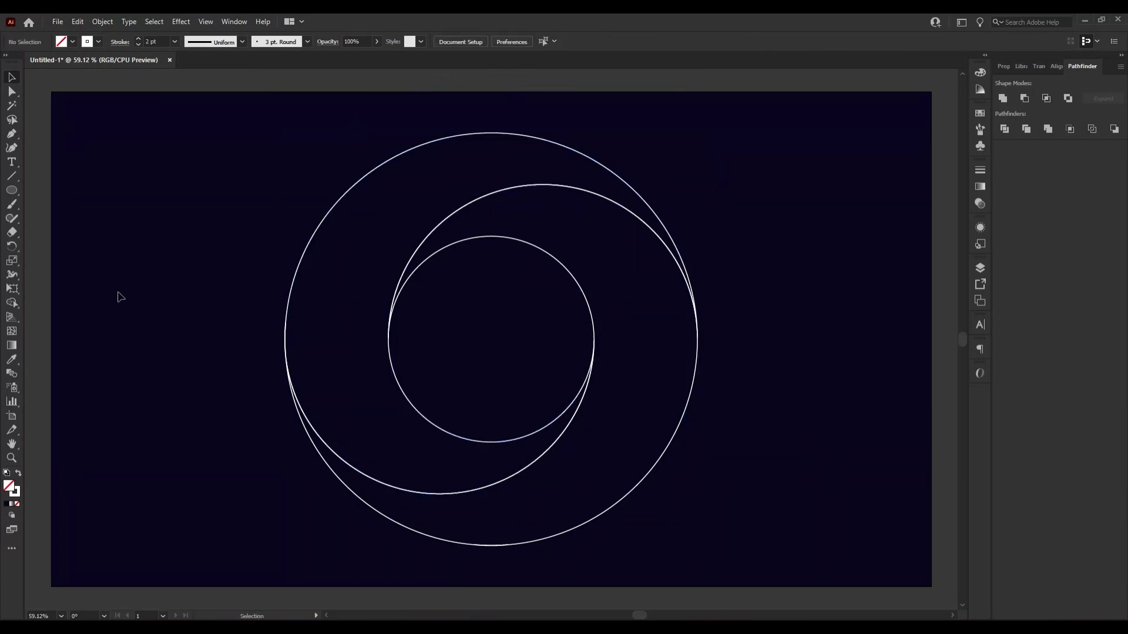
pyautogui.moveTo(223, 196); pyautogui.dragTo(765, 489)
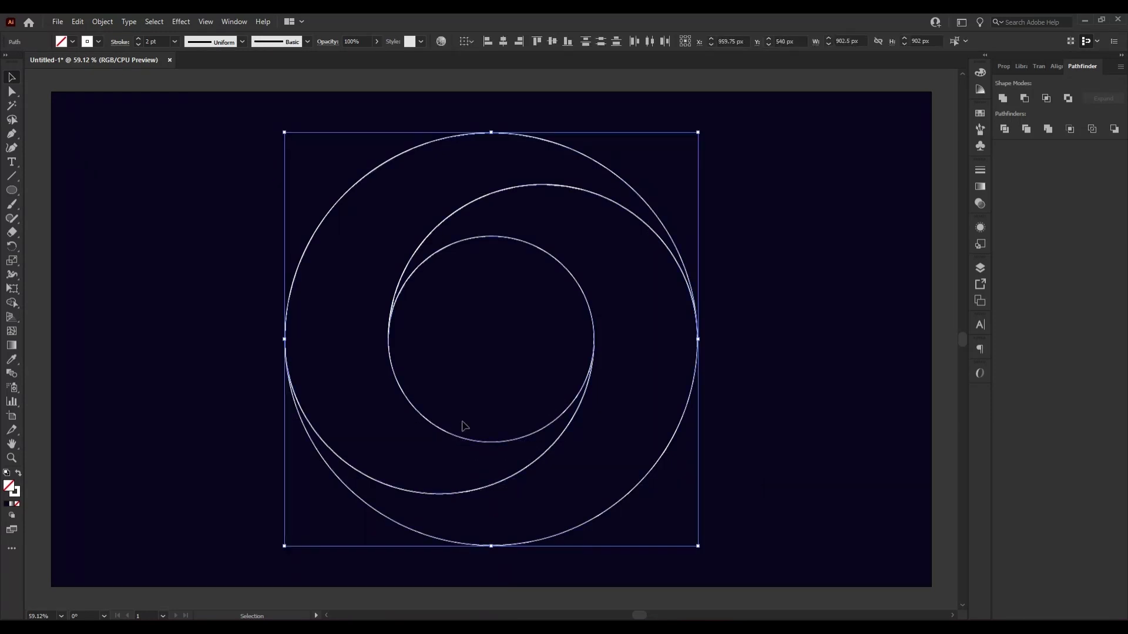
# Step: Copy the circle set, paste it in place, and rotate the copy 45°
pyautogui.click(78, 22)
pyautogui.click(117, 80)
pyautogui.click(77, 22)
pyautogui.click(111, 131)
pyautogui.moveTo(705, 131)
pyautogui.mouseDown()
pyautogui.moveTo(767, 224)
pyautogui.moveTo(795, 305)
pyautogui.mouseUp()
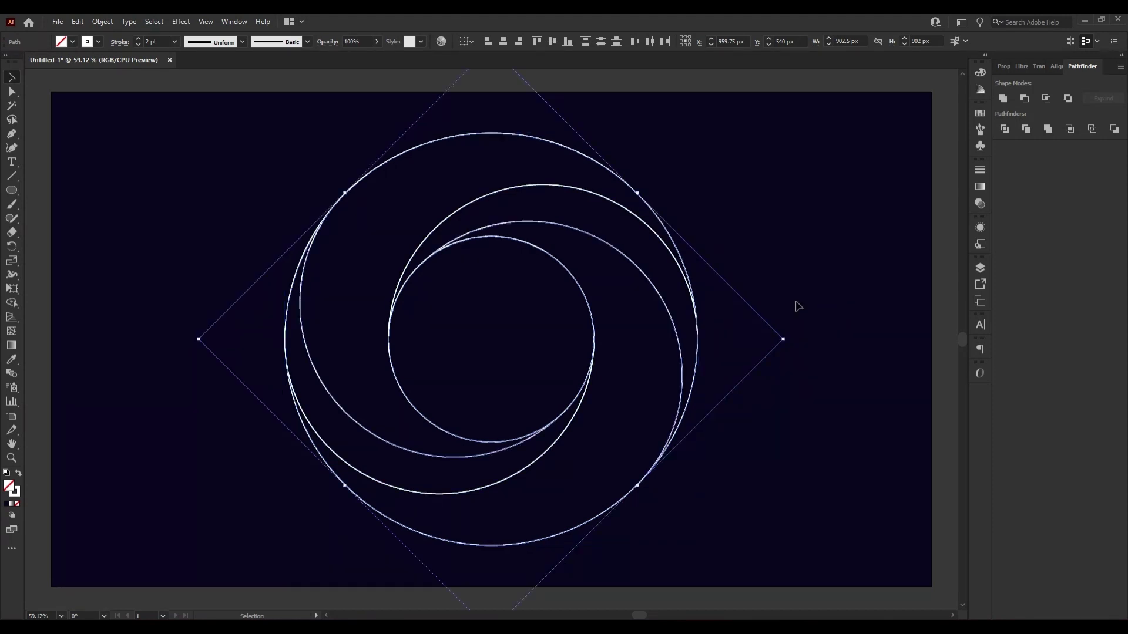
# Step: Paste another in-place copy and rotate it further around the centre
pyautogui.click(78, 22)
pyautogui.click(117, 80)
pyautogui.click(78, 22)
pyautogui.click(111, 131)
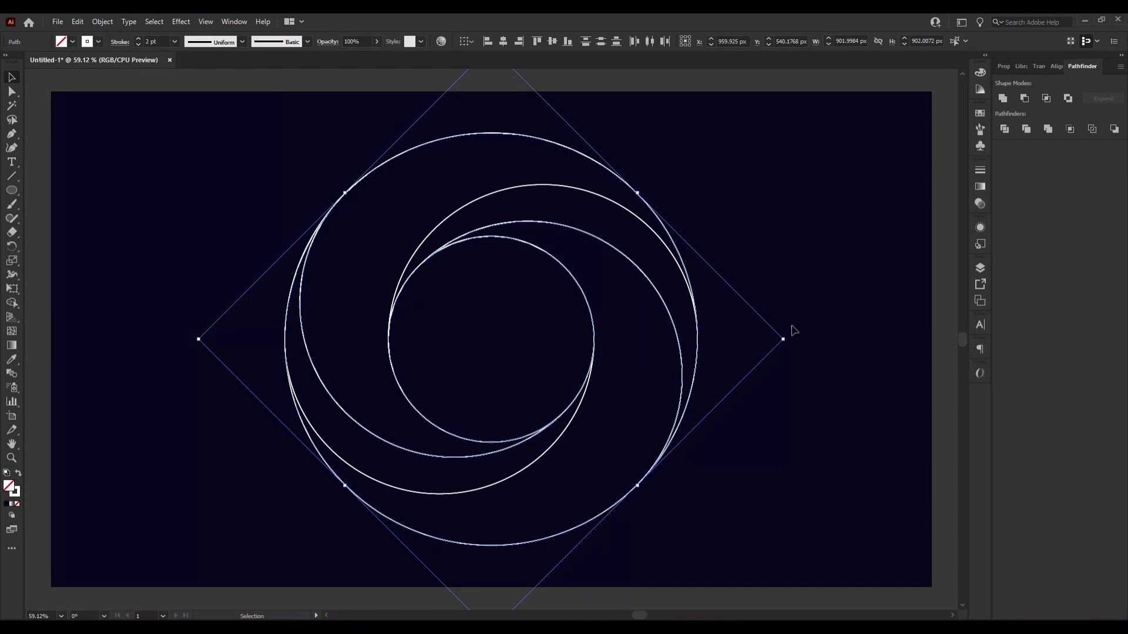
pyautogui.moveTo(790, 339); pyautogui.dragTo(790, 473)
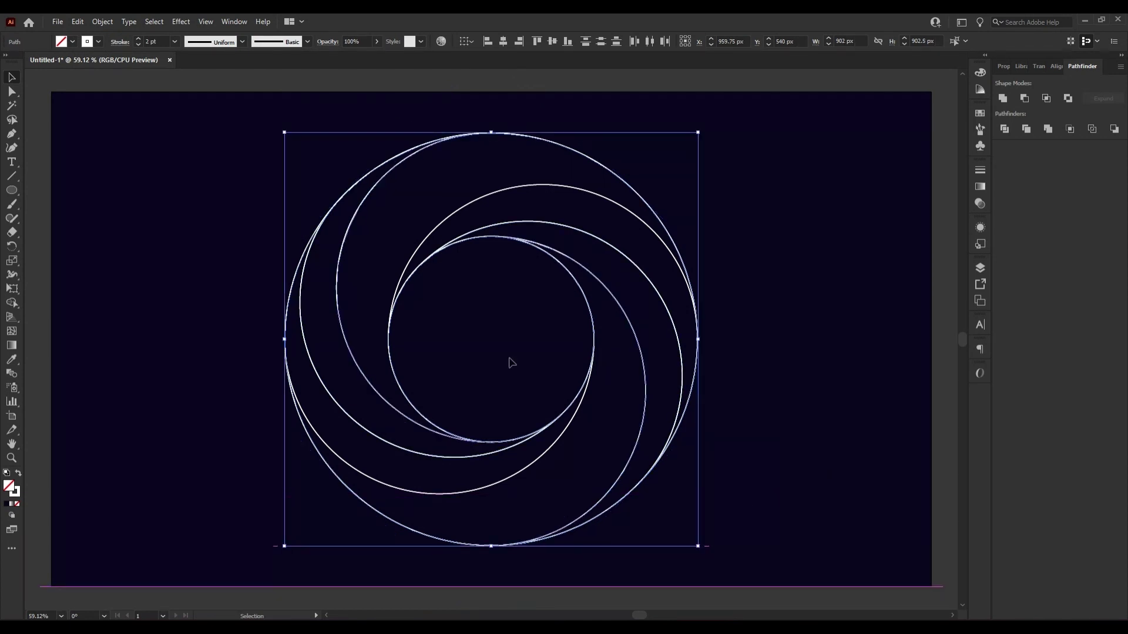
# Step: Copy the rotated circles and paste a third copy in place
pyautogui.click(77, 22)
pyautogui.click(104, 79)
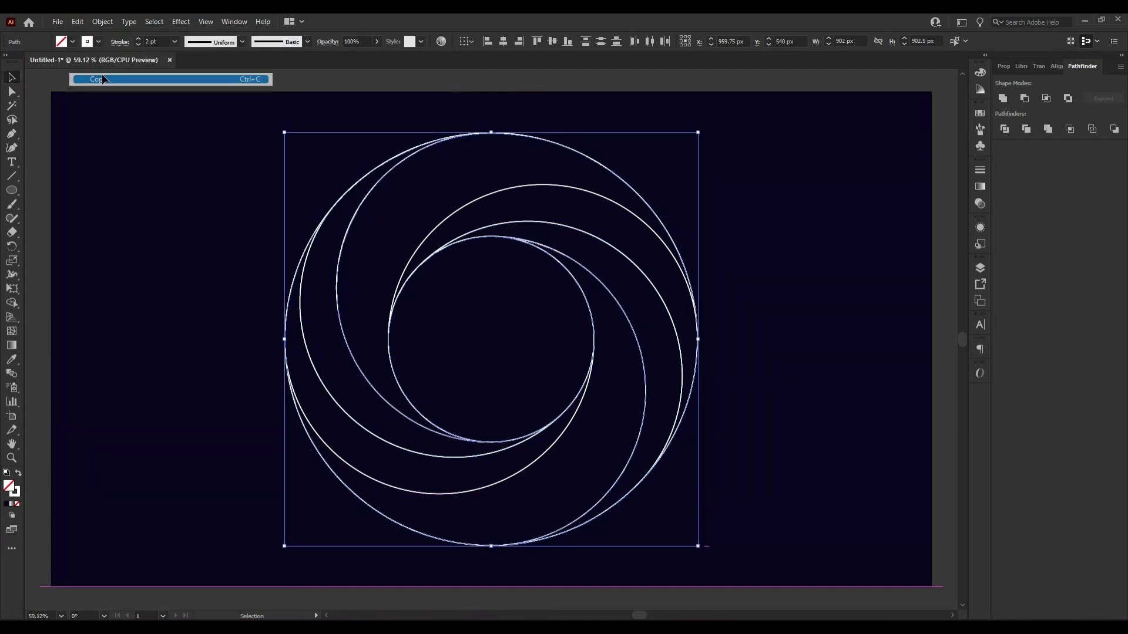
pyautogui.click(80, 23)
pyautogui.click(141, 128)
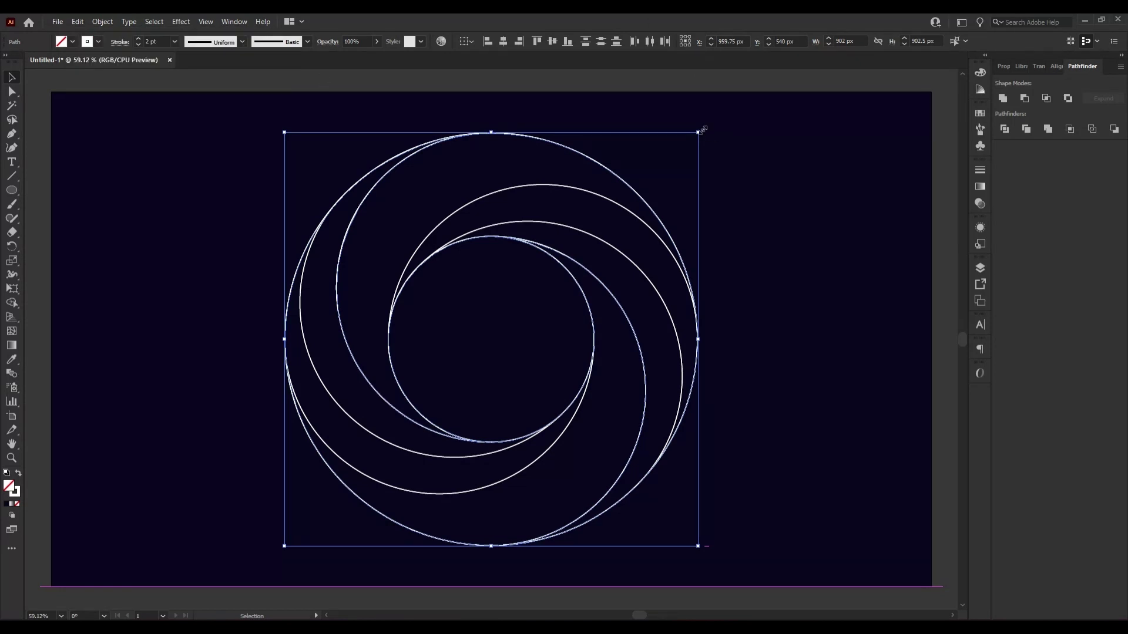
# Step: Rotate the third copy around the centre, then marquee-select all the circles
pyautogui.moveTo(702, 129); pyautogui.dragTo(751, 298)
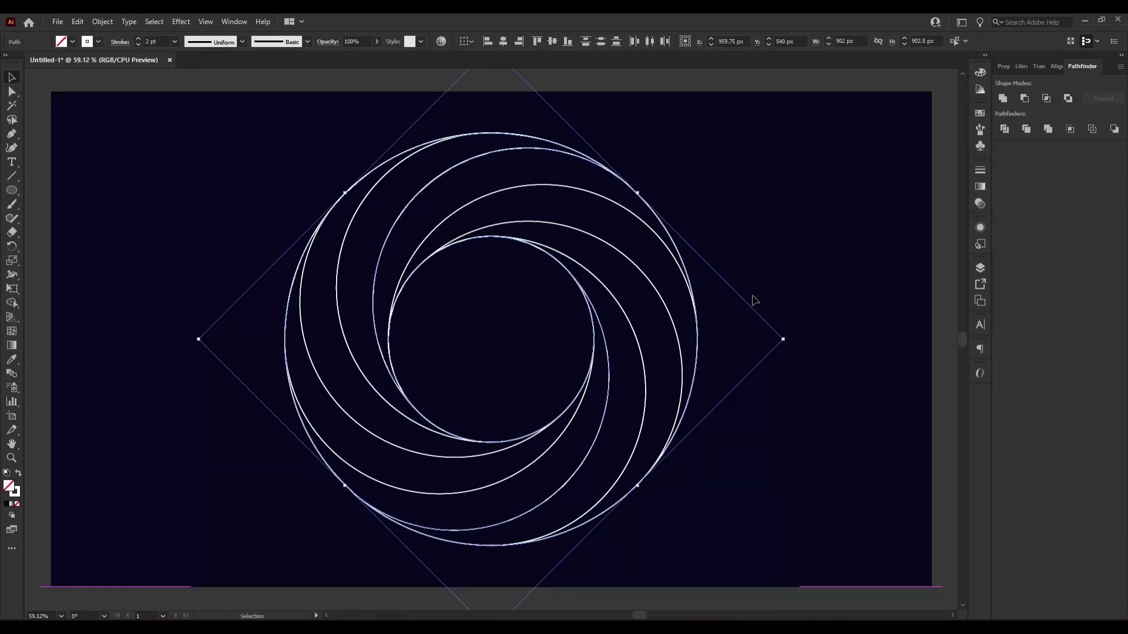
pyautogui.click(720, 217)
pyautogui.moveTo(226, 168); pyautogui.dragTo(773, 527)
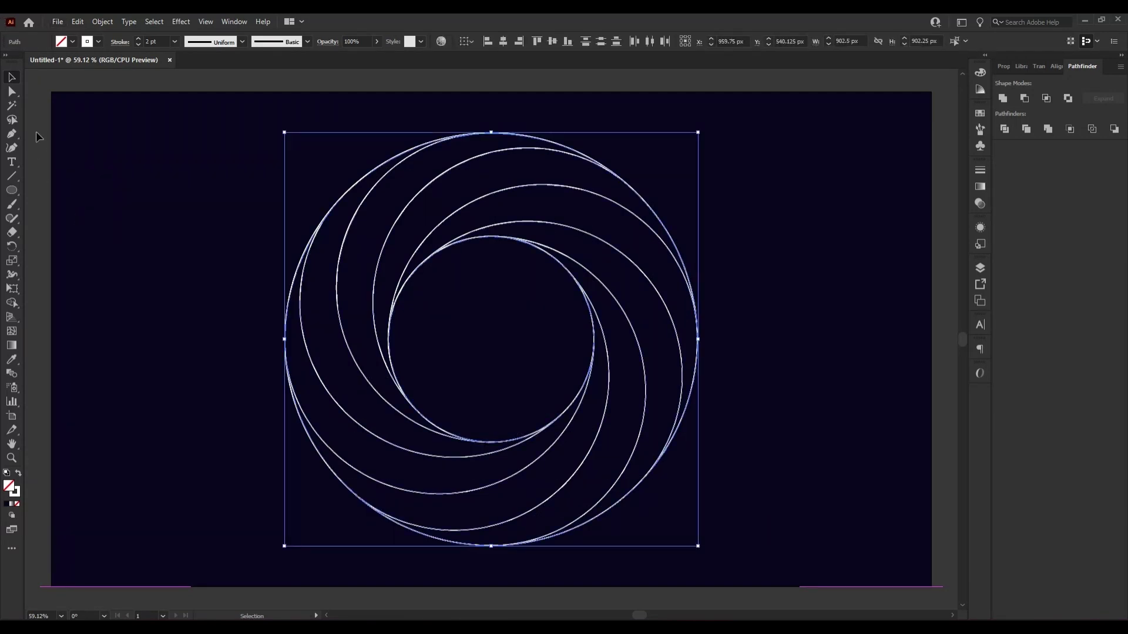
# Step: Merge the overlapping regions into crescents with the Shape Builder tool
pyautogui.click(13, 304)
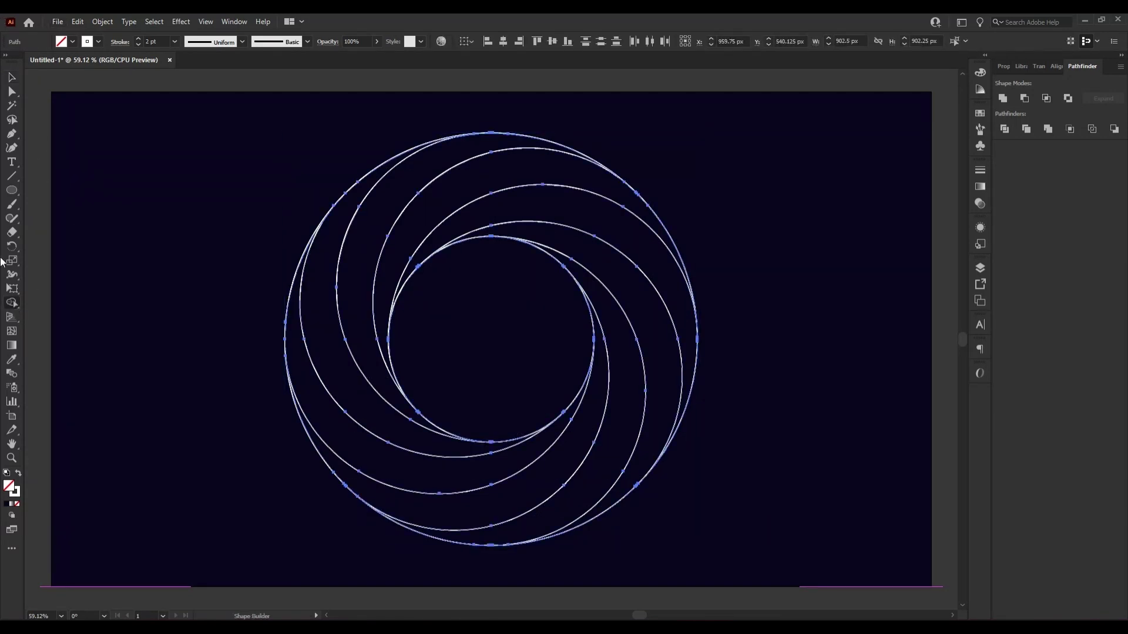
pyautogui.click(600, 211)
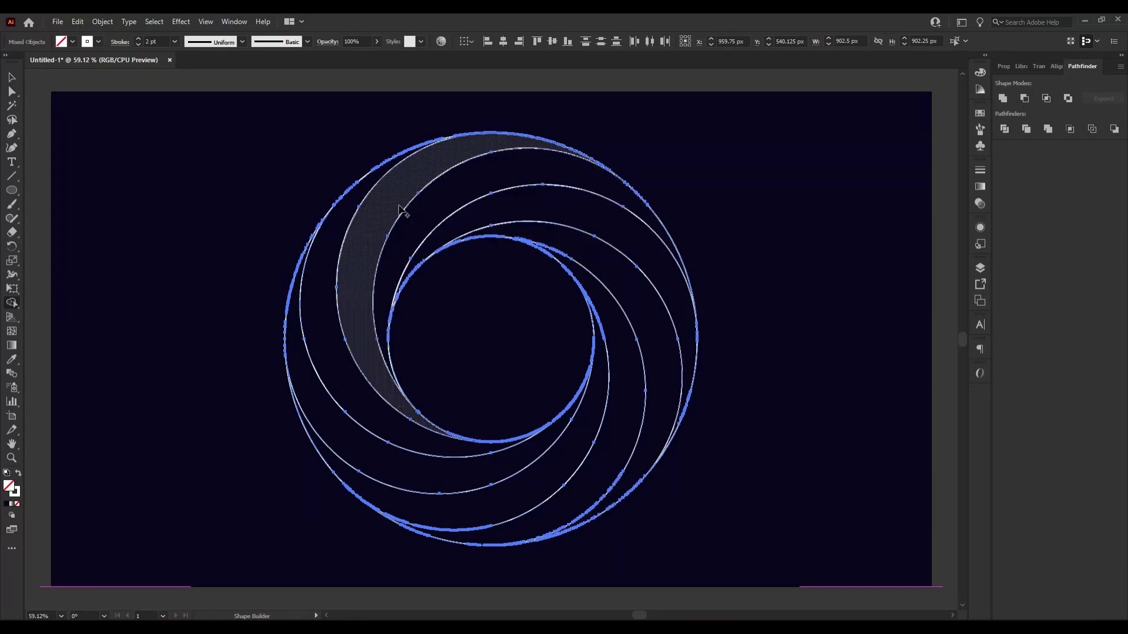
pyautogui.click(8, 79)
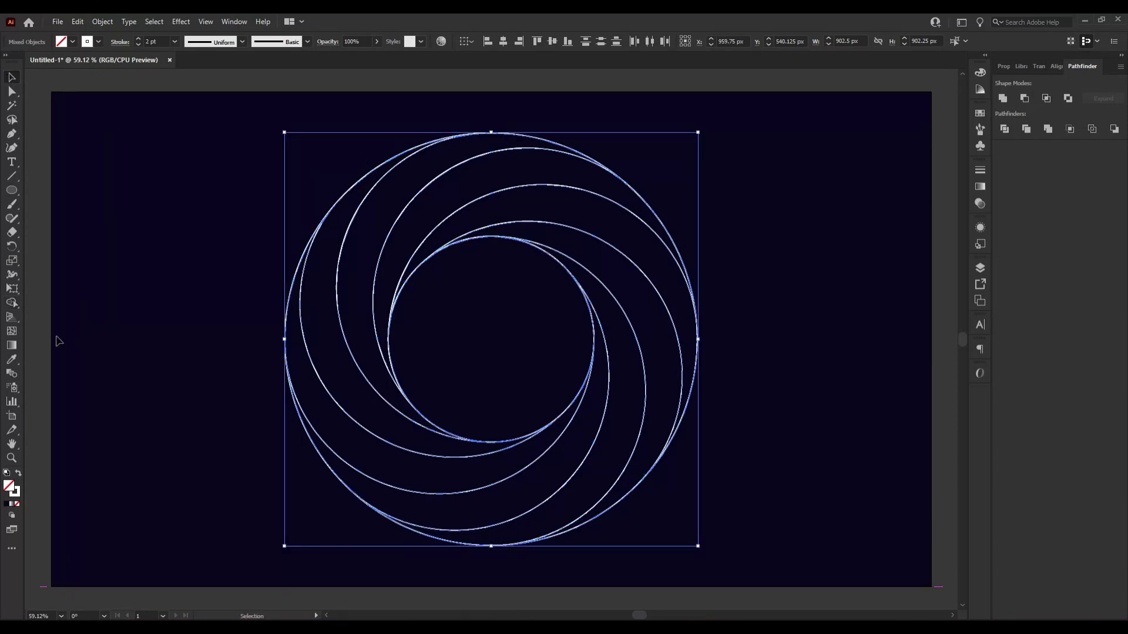
# Step: Set the crescents' stroke to None and fill them with a white-to-black gradient
pyautogui.click(978, 187)
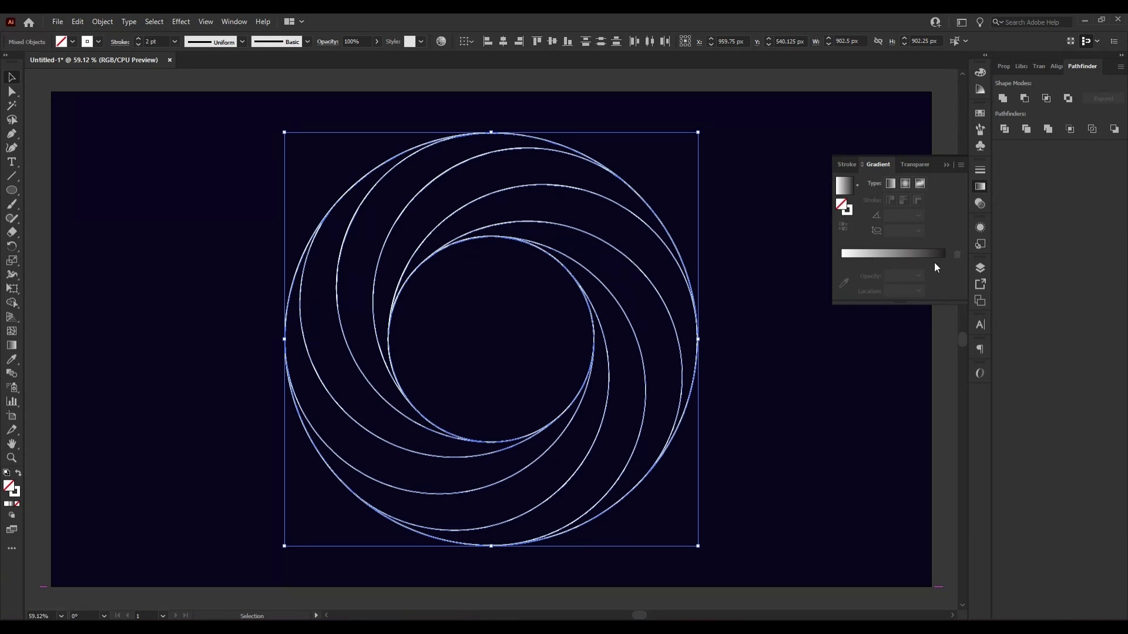
pyautogui.click(98, 41)
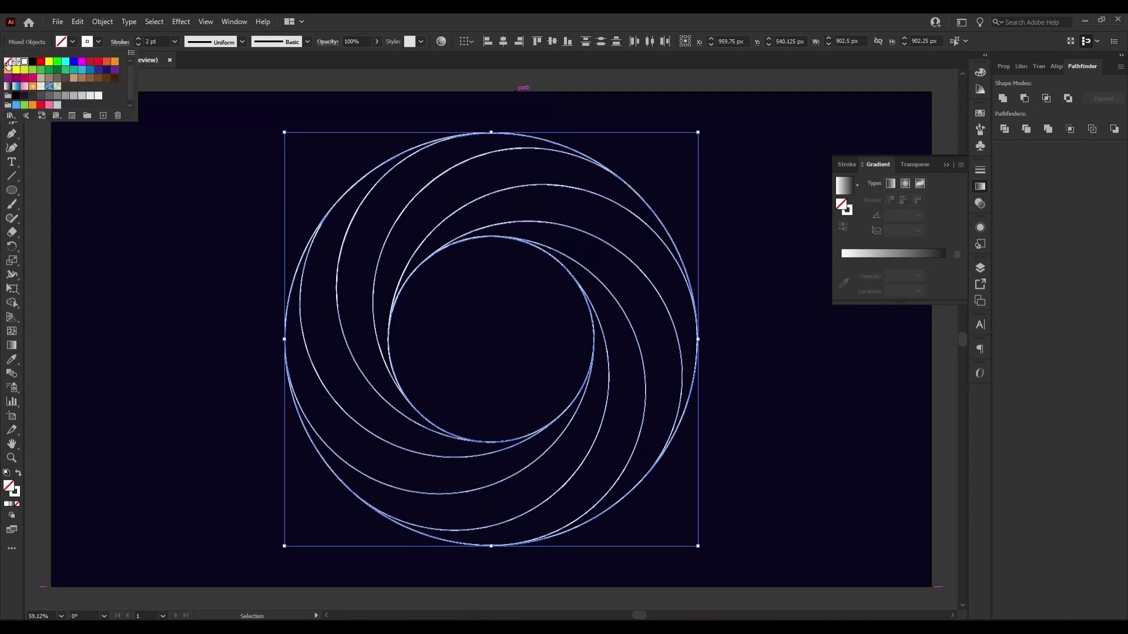
pyautogui.click(8, 61)
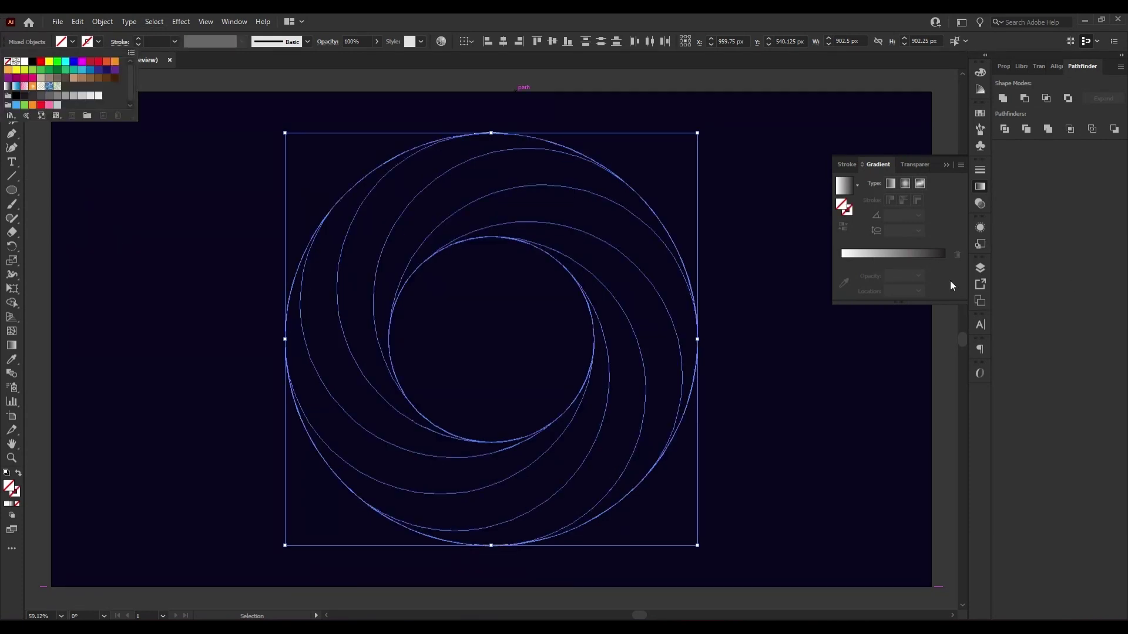
pyautogui.click(942, 254)
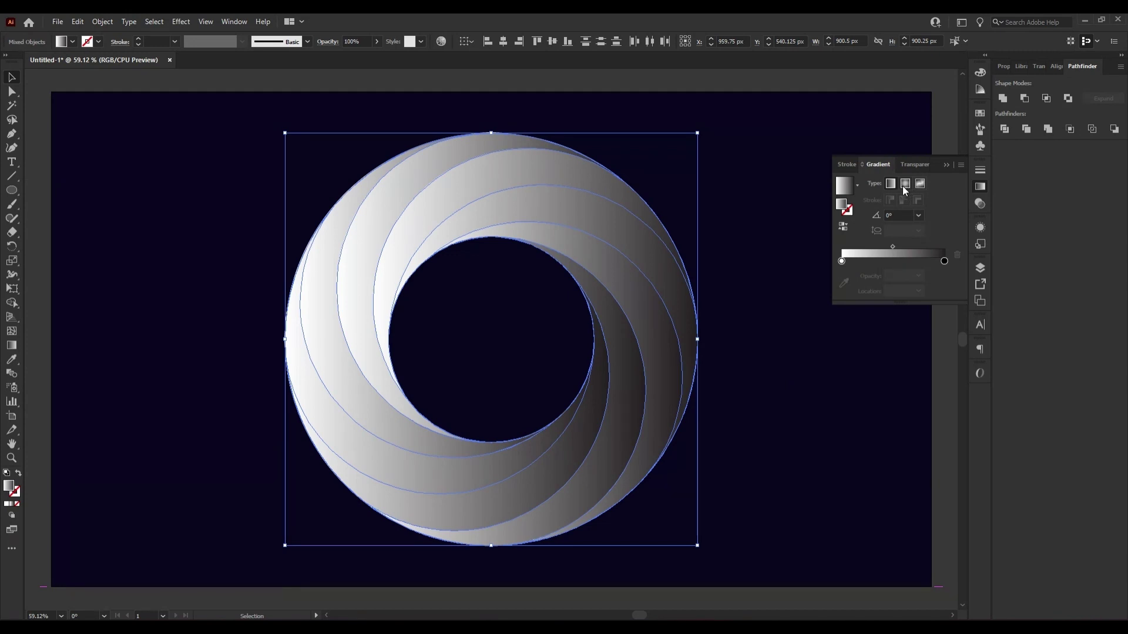
# Step: Make both gradient stops orange, lowering the left stop's blue value
pyautogui.doubleClick(945, 262)
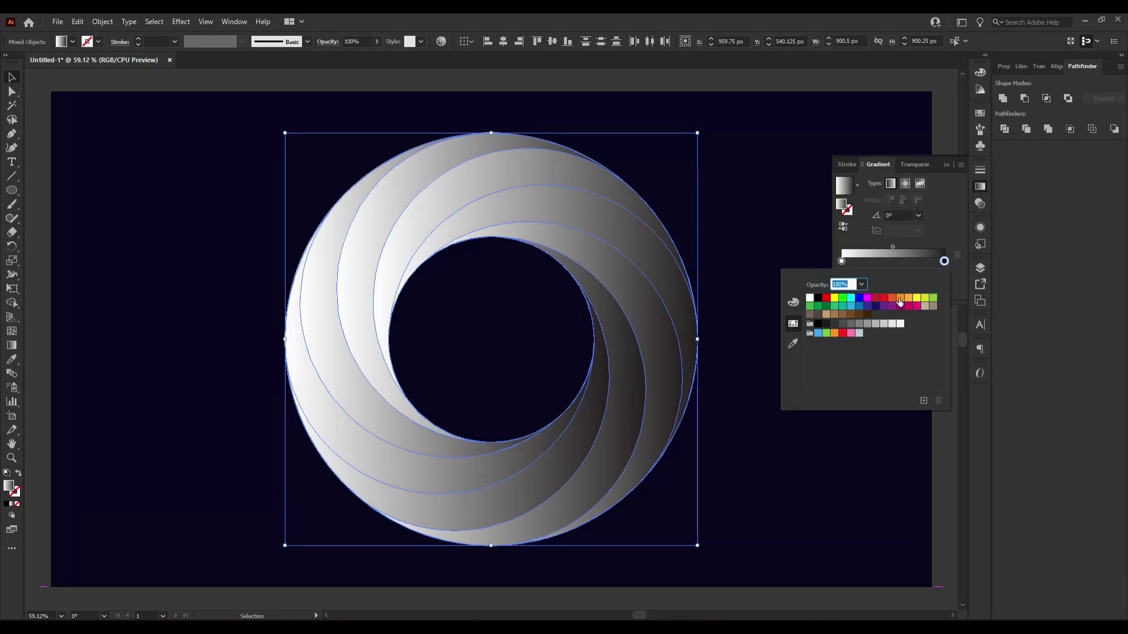
pyautogui.click(900, 300)
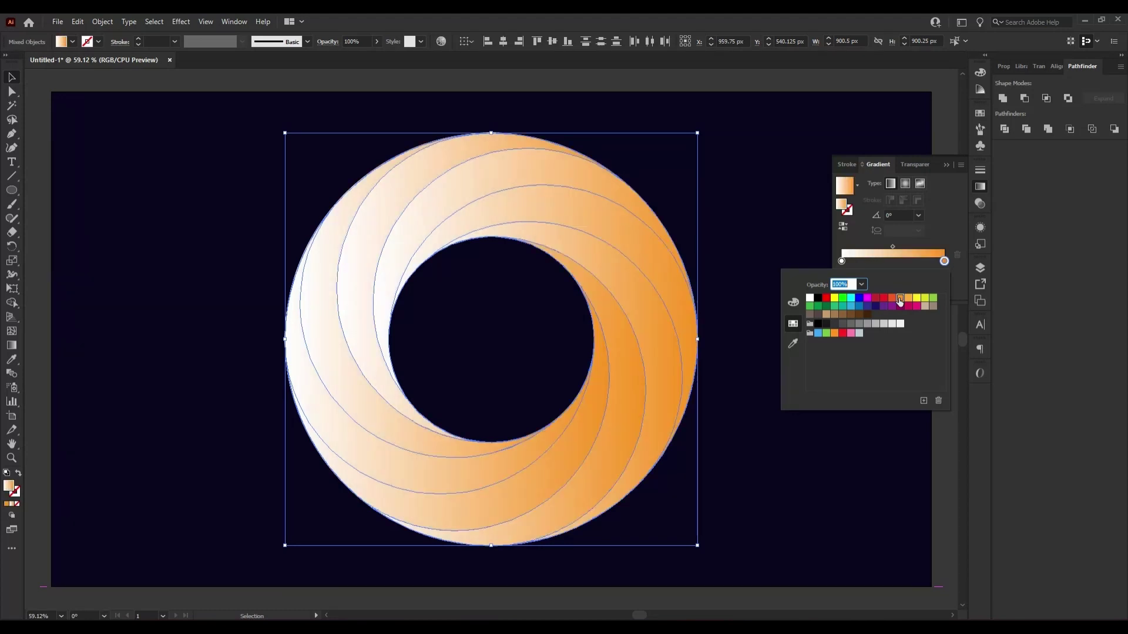
pyautogui.doubleClick(841, 261)
pyautogui.click(908, 299)
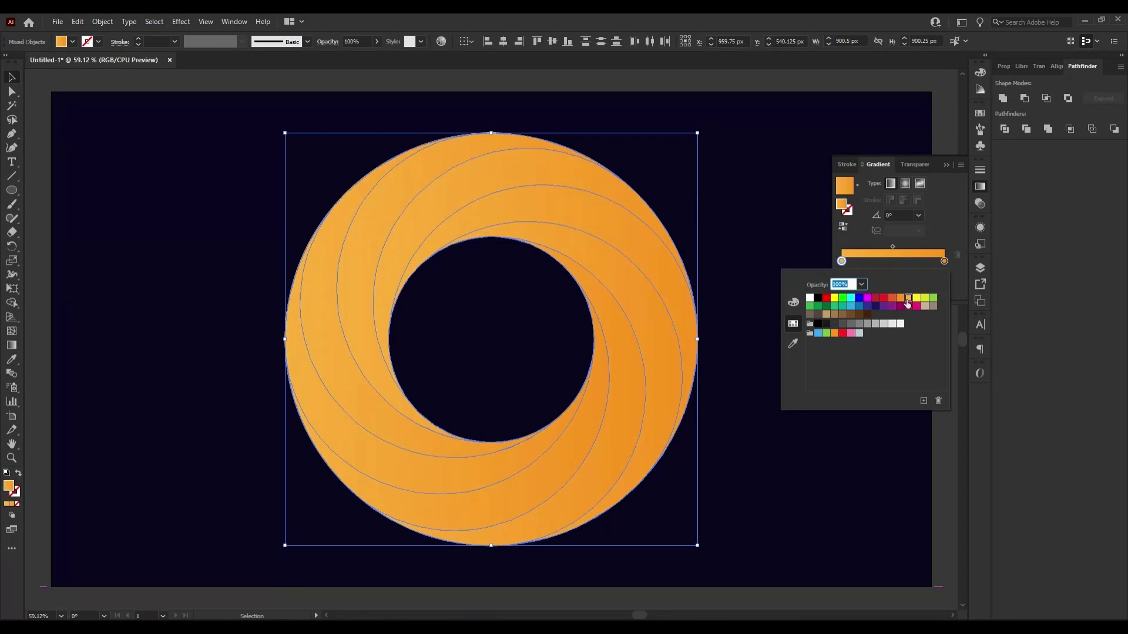
pyautogui.click(794, 303)
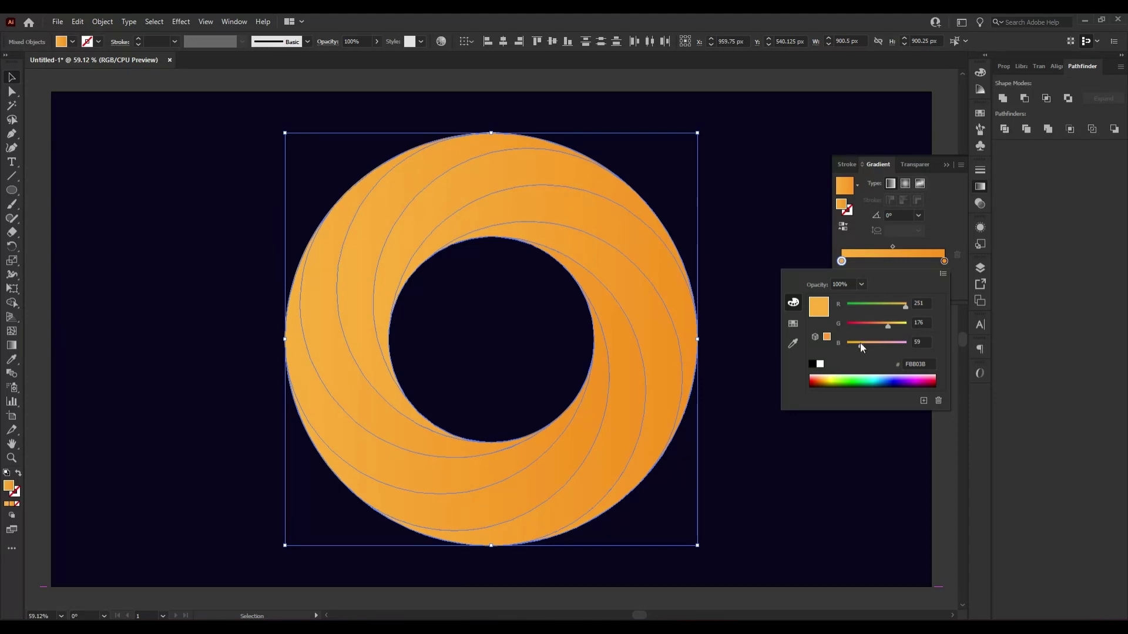
pyautogui.moveTo(860, 345); pyautogui.dragTo(858, 345)
# Step: Set the right gradient stop to yellow-green CDD400
pyautogui.doubleClick(943, 261)
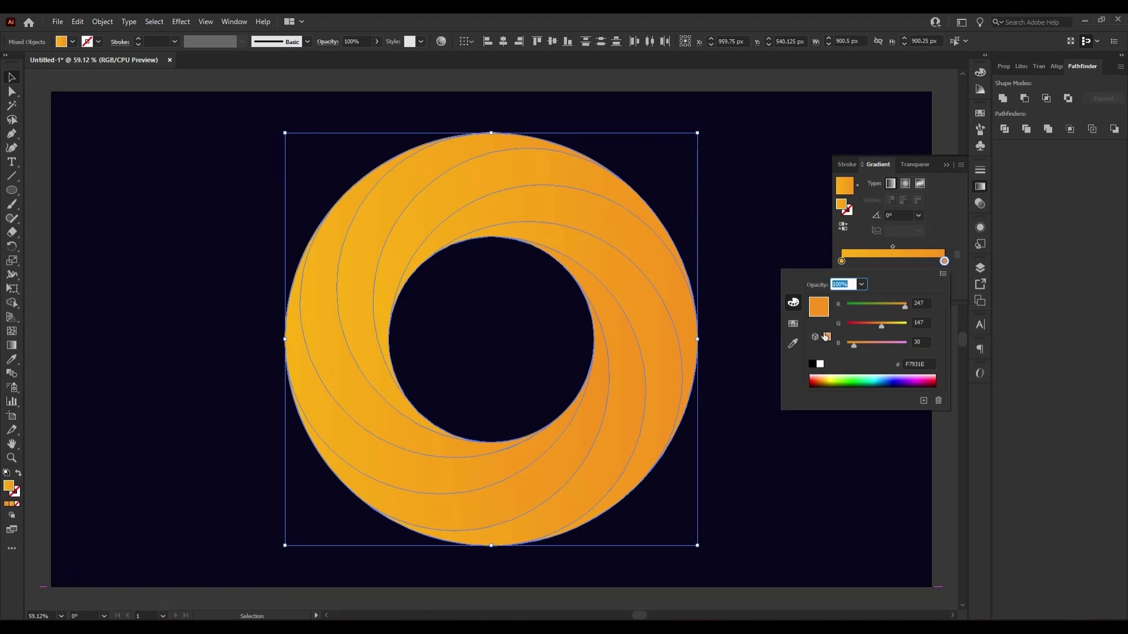
pyautogui.click(833, 381)
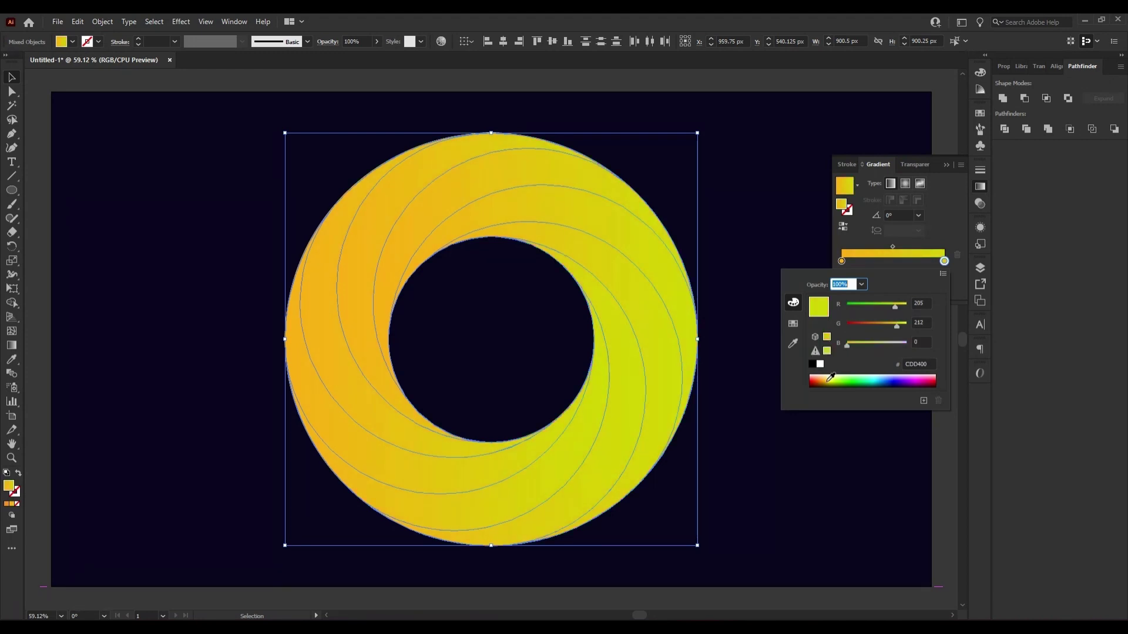
pyautogui.click(792, 324)
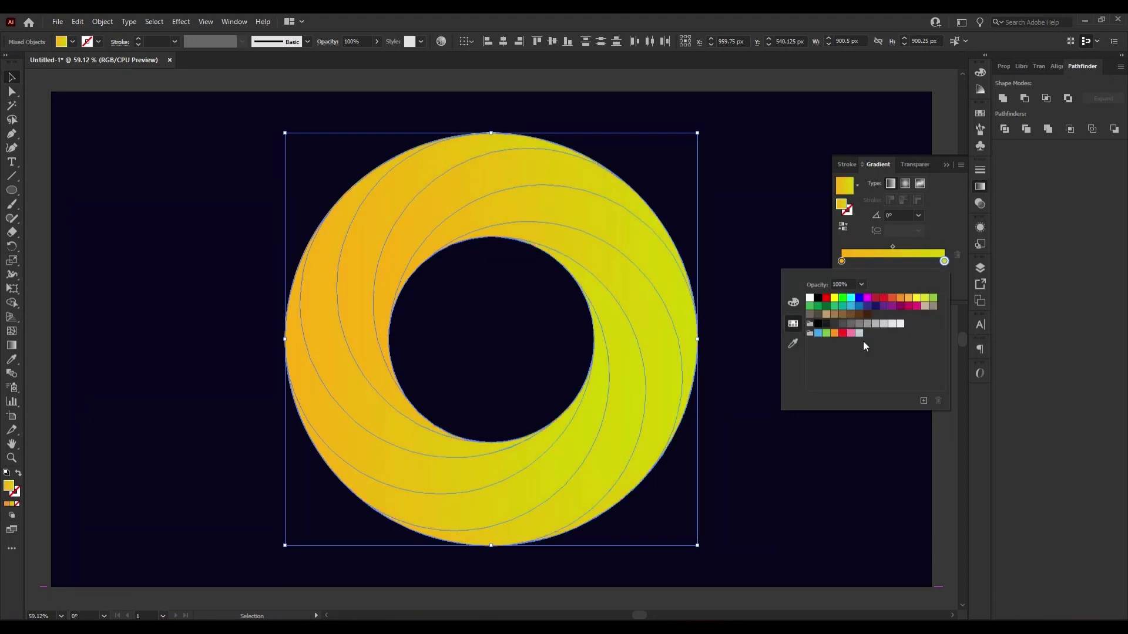
# Step: Set the right stop to FF9933, adjust it to FF6F33, and make the gradient Radial
pyautogui.click(900, 304)
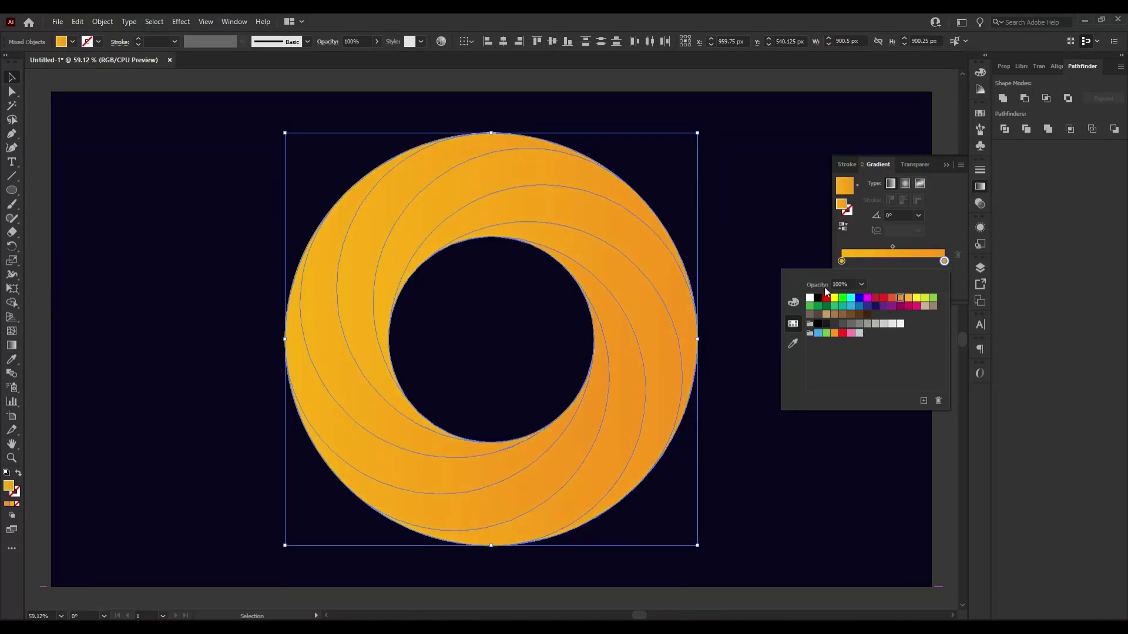
pyautogui.click(793, 304)
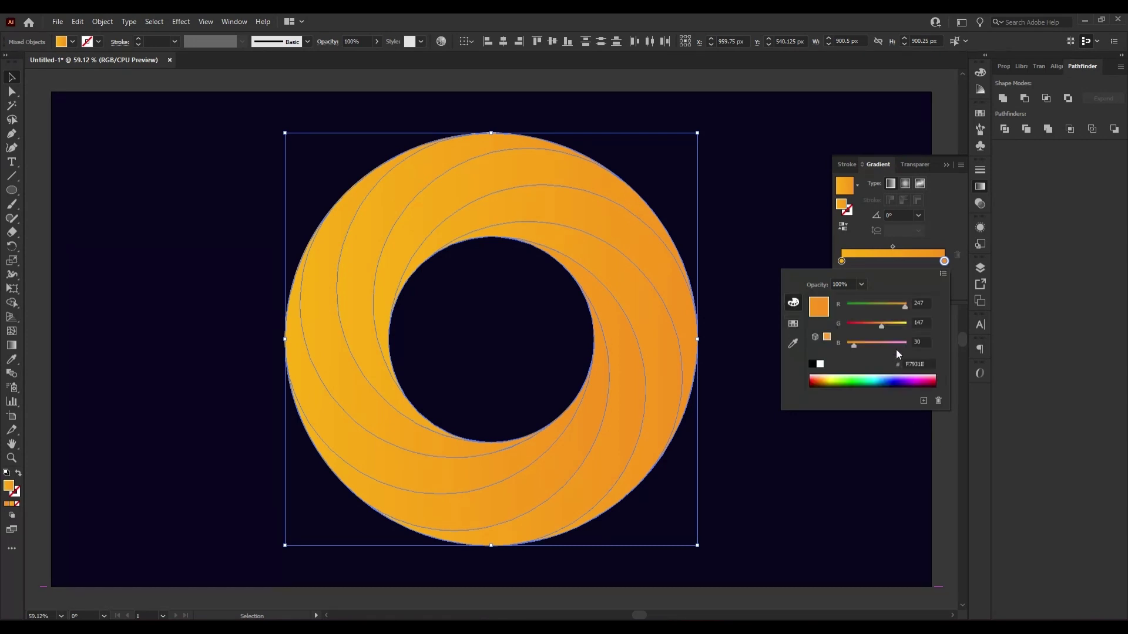
pyautogui.click(826, 336)
pyautogui.moveTo(880, 326); pyautogui.dragTo(871, 326)
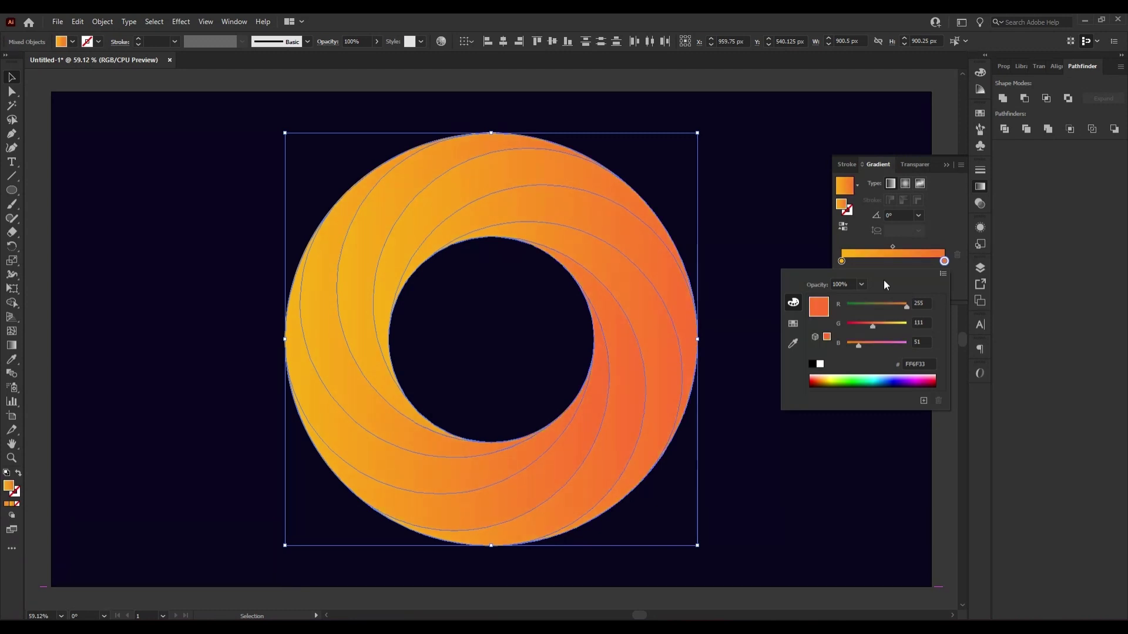
pyautogui.click(902, 184)
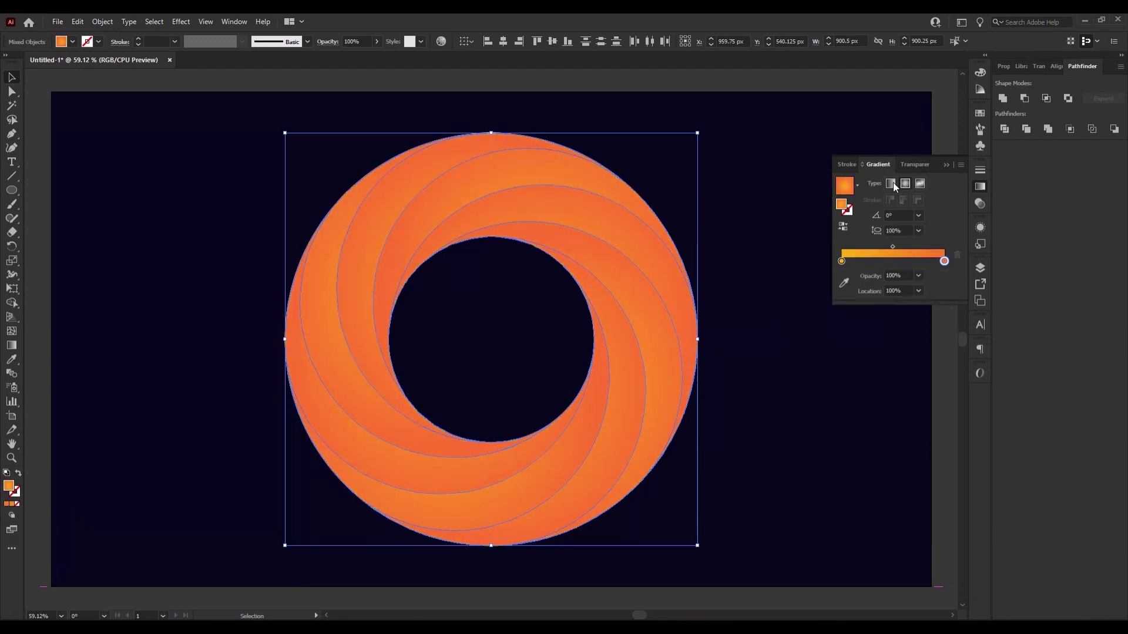
# Step: Try moving the right stop to about 72%, undo it, deselect, and close the Gradient panel
pyautogui.moveTo(944, 260)
pyautogui.mouseDown()
pyautogui.moveTo(899, 262)
pyautogui.moveTo(911, 262)
pyautogui.mouseUp()
pyautogui.hotkey('ctrl', 'z')
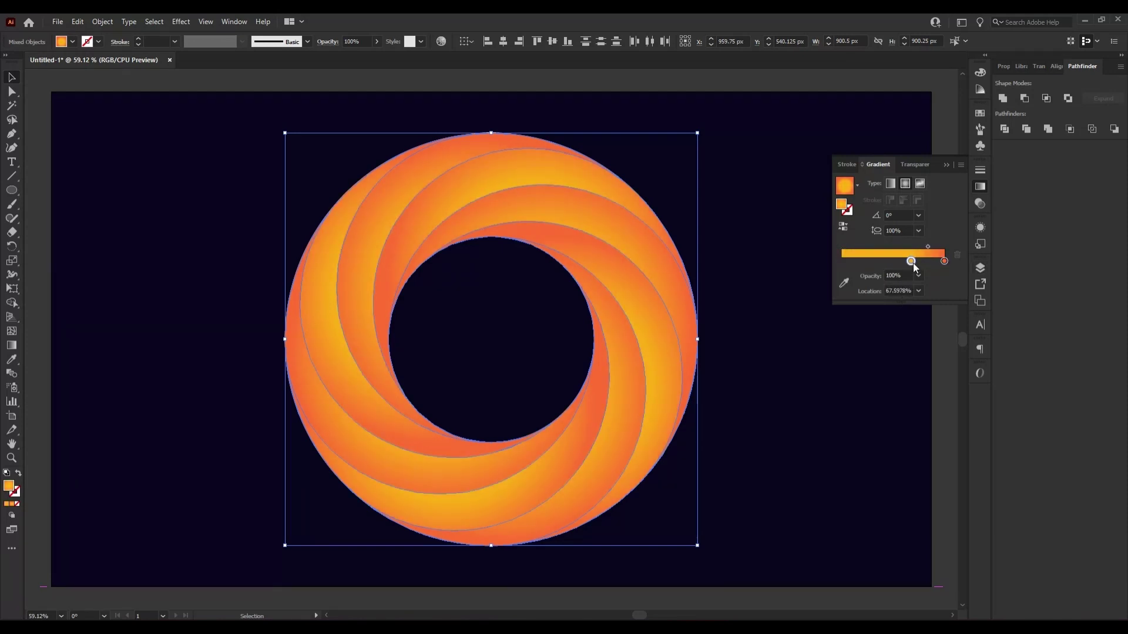
pyautogui.click(765, 414)
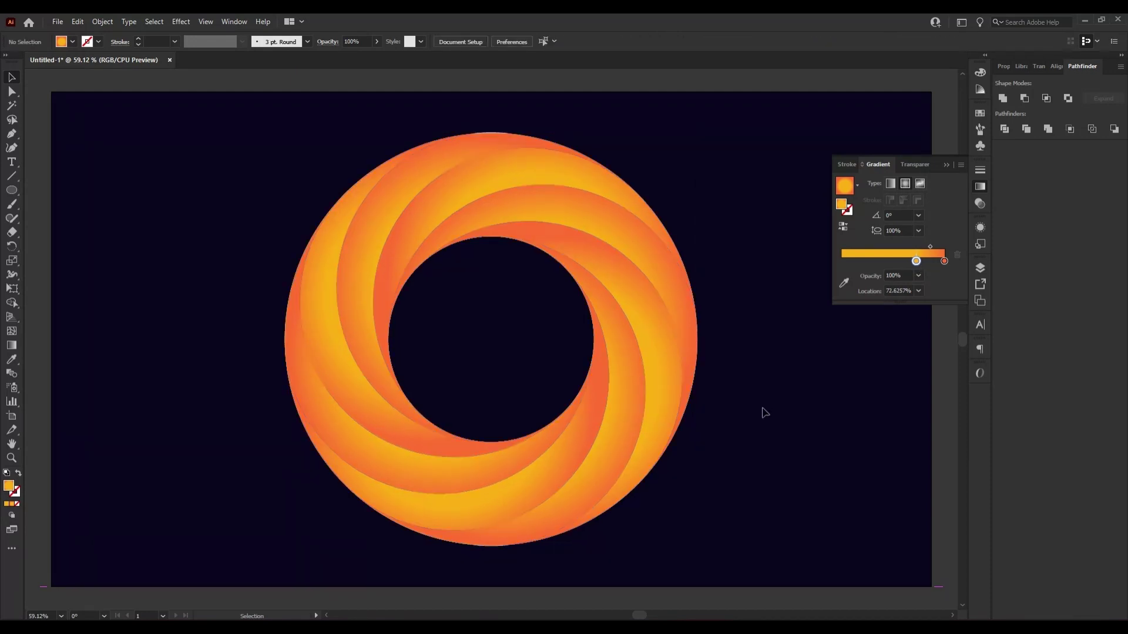
pyautogui.click(943, 164)
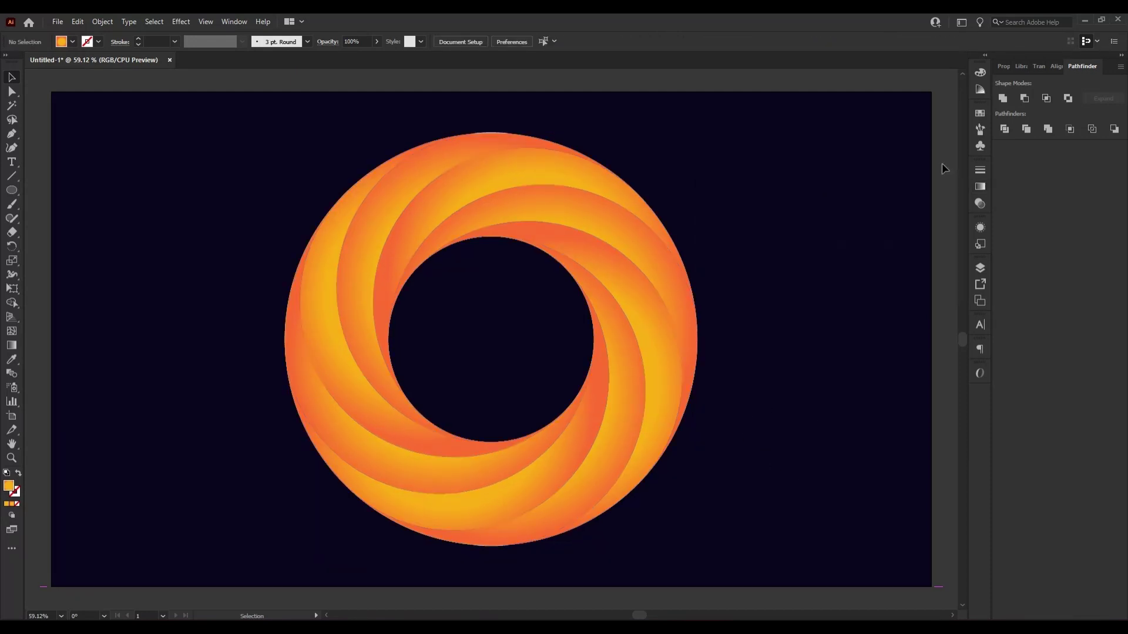
# Step: Zoom in and delete the small white arc at the top of the ring
pyautogui.click(492, 135)
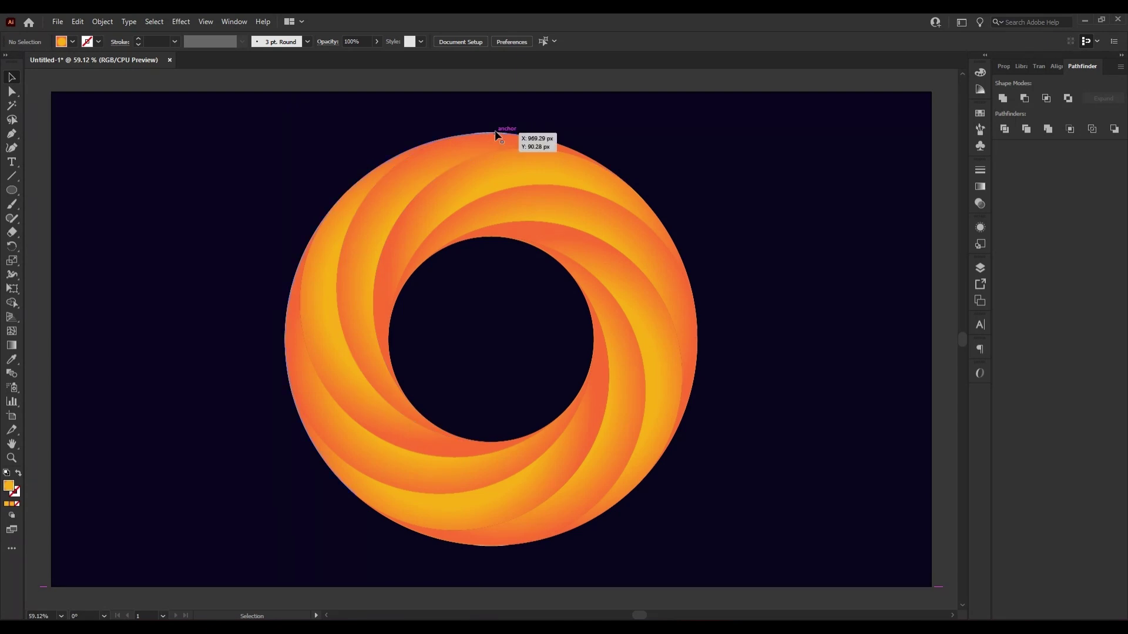
pyautogui.click(653, 149)
pyautogui.scroll(5, 502, 125)
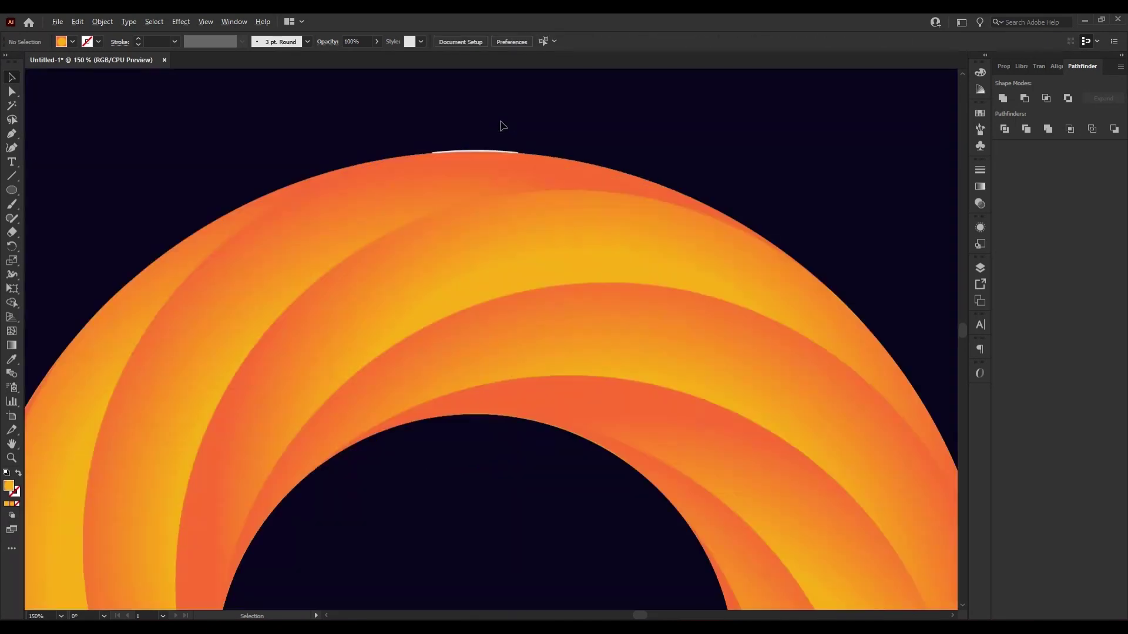
pyautogui.click(467, 151)
pyautogui.press('Delete')
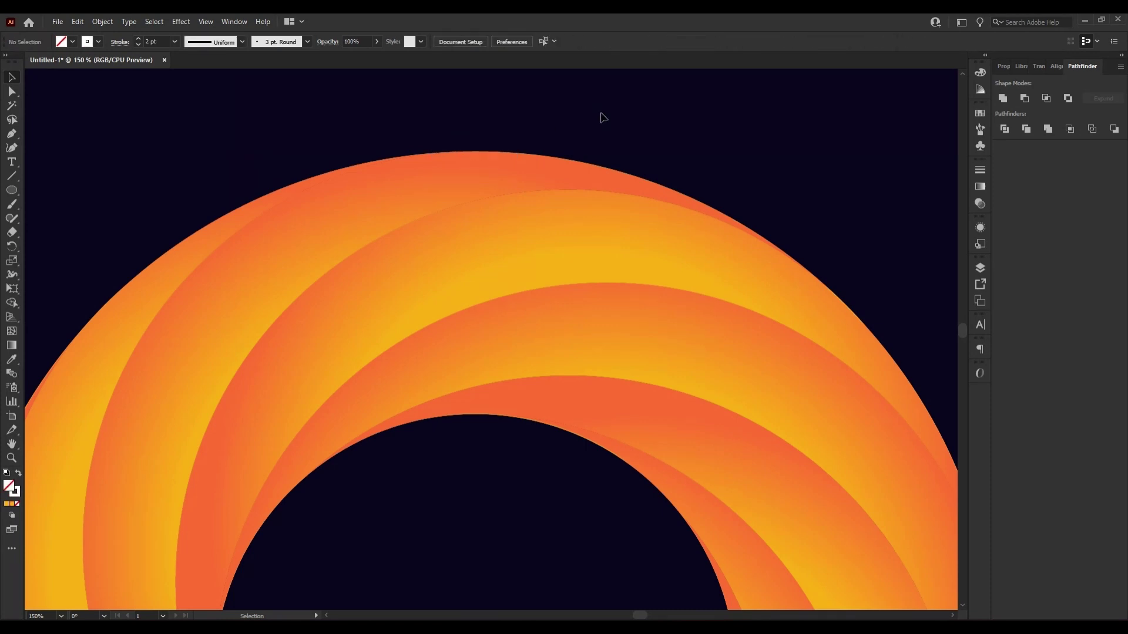
# Step: Zoom to fit, select the whole ring, and scale it down toward 600 px
pyautogui.hotkey('ctrl', '0')
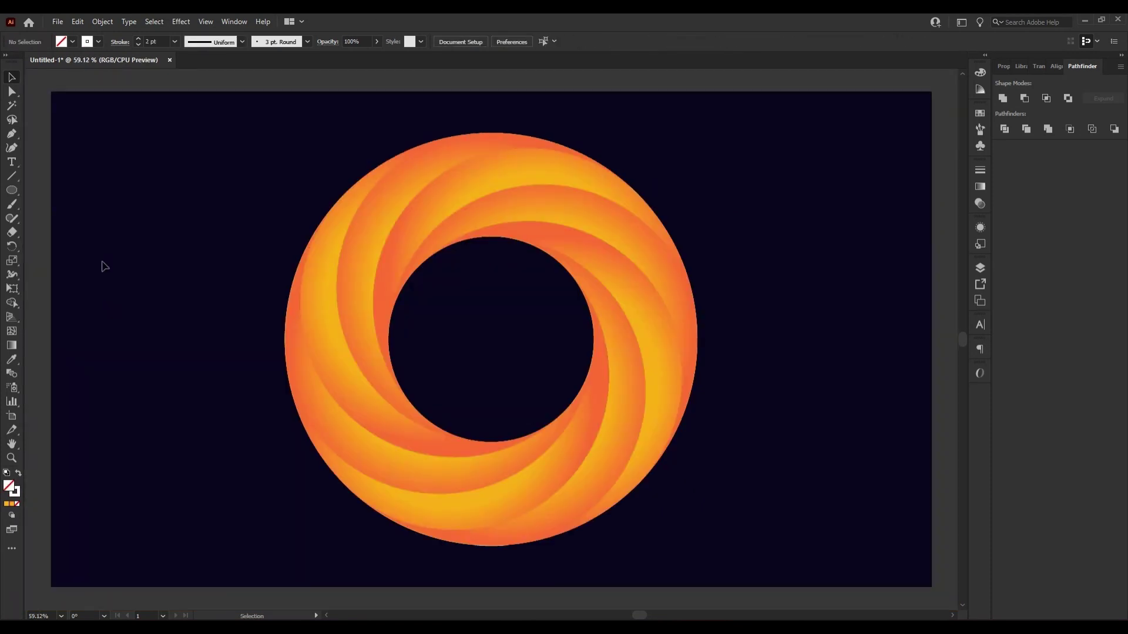
pyautogui.moveTo(259, 176); pyautogui.dragTo(766, 537)
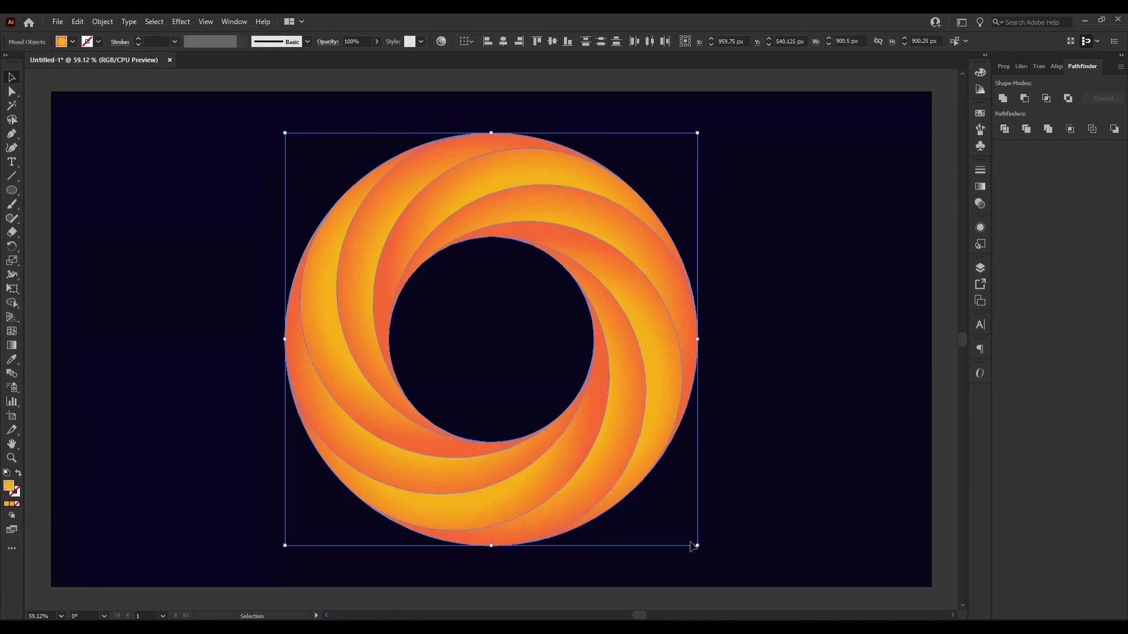
pyautogui.moveTo(693, 546); pyautogui.dragTo(630, 504)
# Step: Finish the 600 px resize and delete the stray paths below and above the ring
pyautogui.click(705, 496)
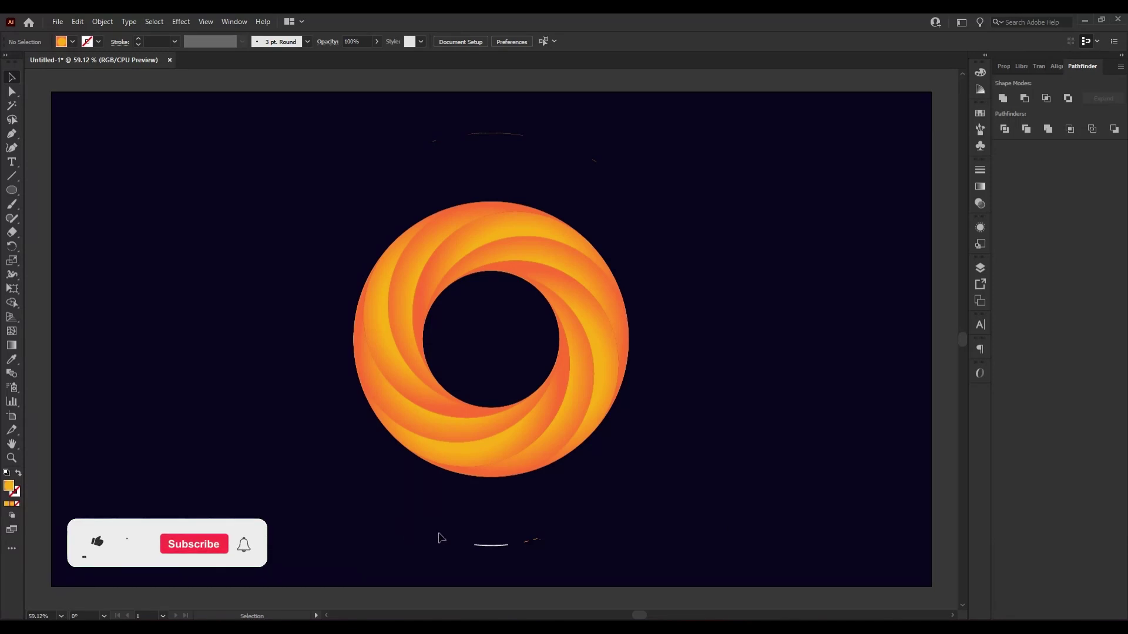
pyautogui.moveTo(441, 539); pyautogui.dragTo(547, 550)
pyautogui.press('Delete')
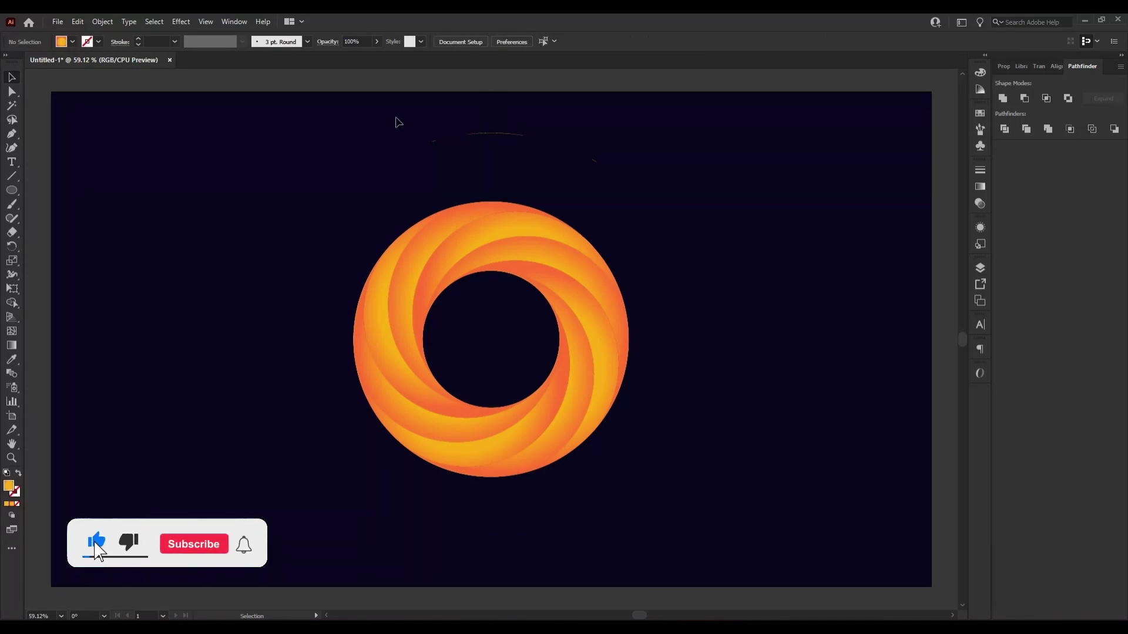
pyautogui.moveTo(395, 117); pyautogui.dragTo(654, 197)
pyautogui.press('Delete')
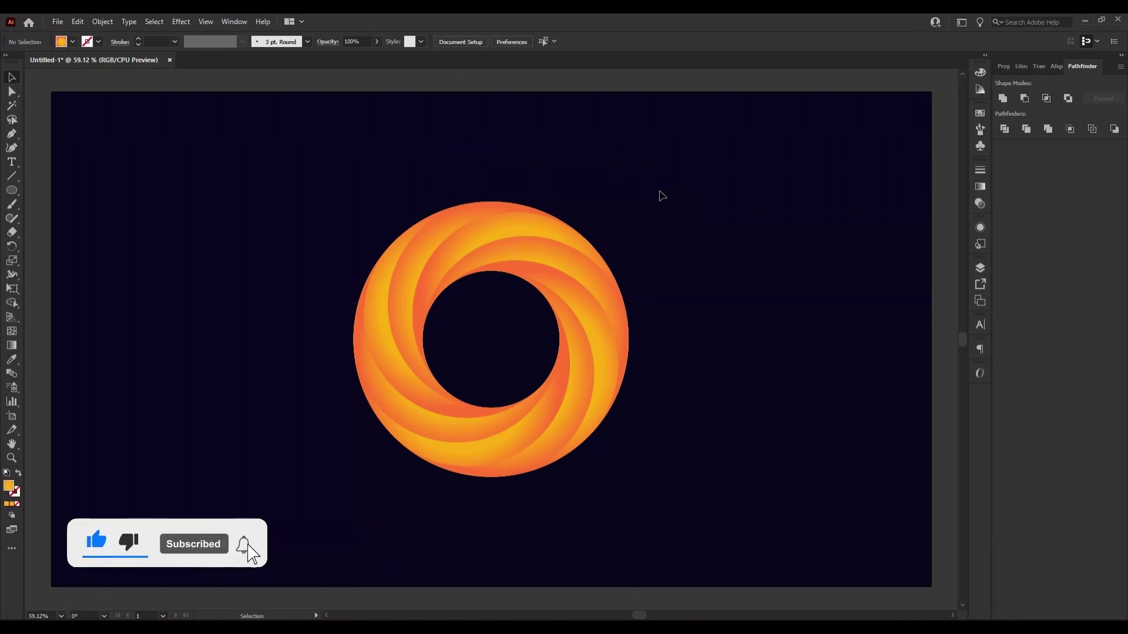